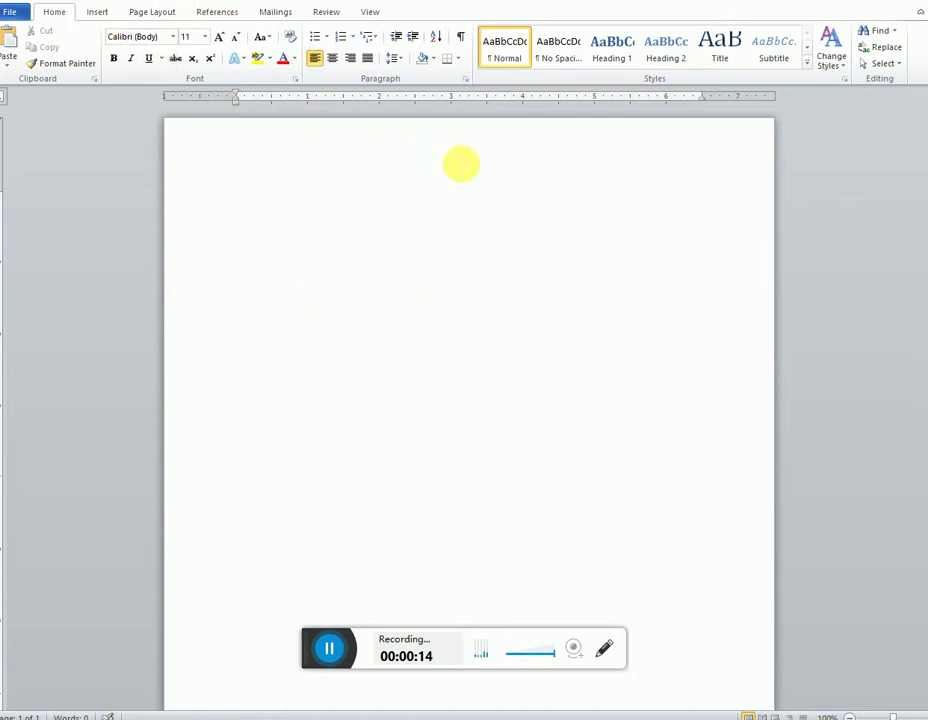
# Show the Insert tab's commands for the blank document
pyautogui.click(93, 12)
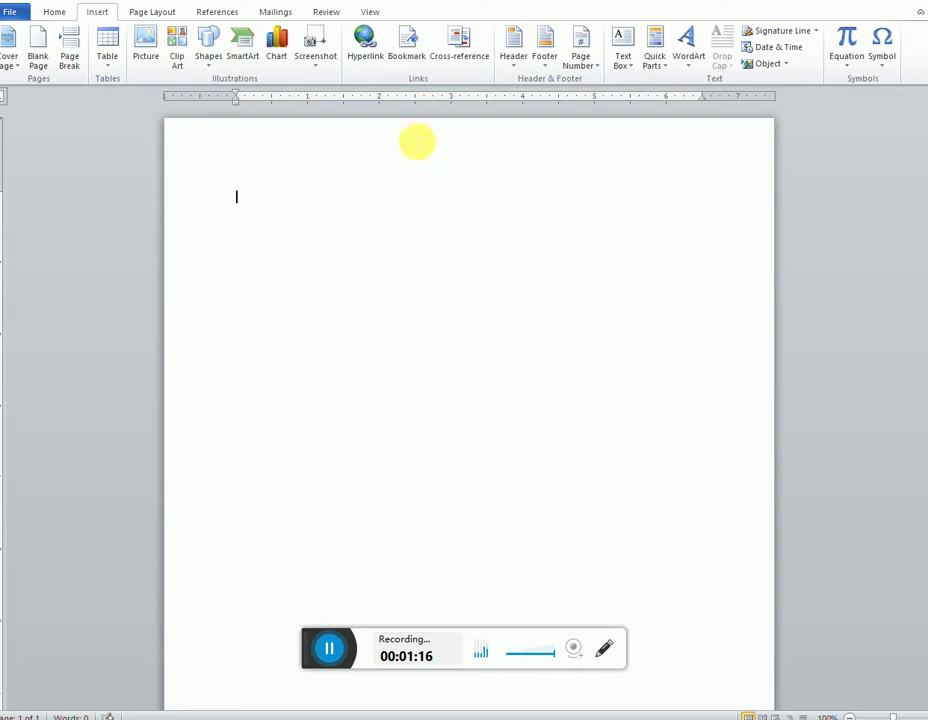
pyautogui.click(322, 650)
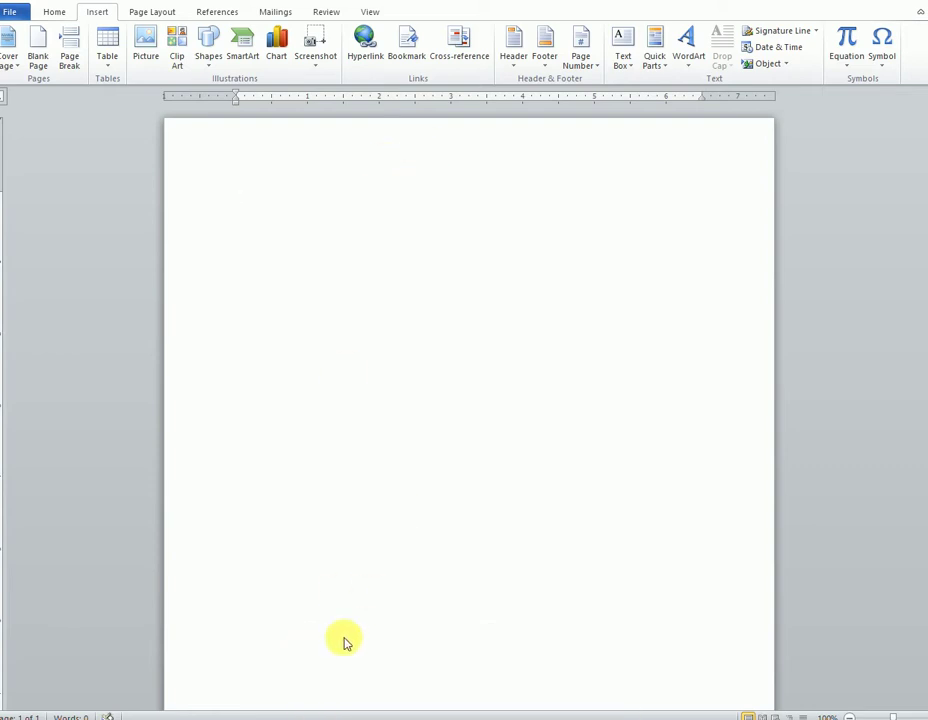
pyautogui.moveTo(311, 711)
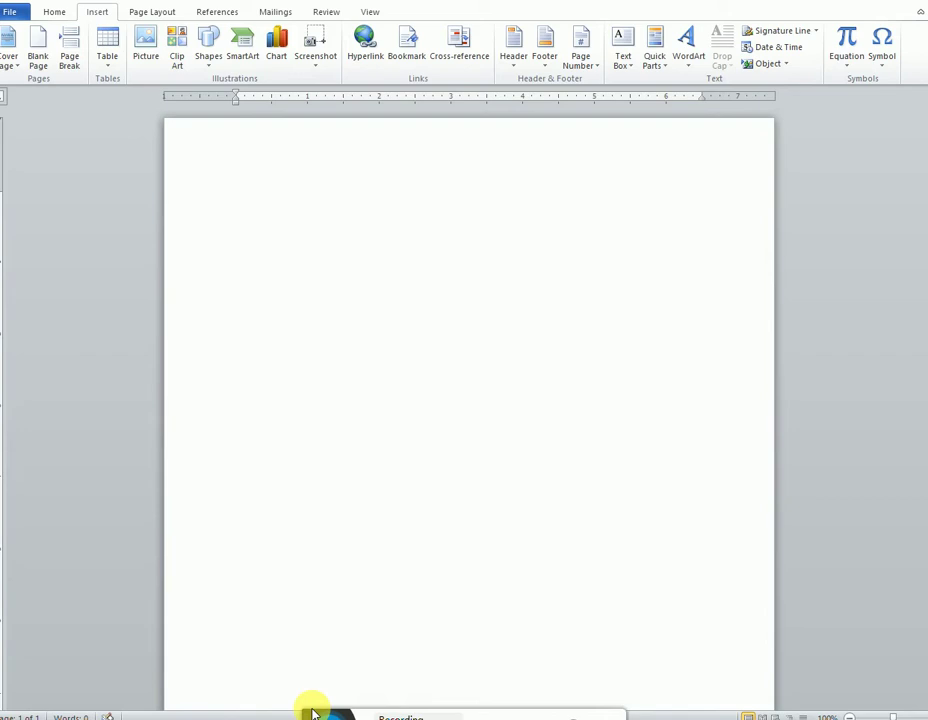
# Generate two paragraphs with =rand(2), fixing the 'rans' typo, then select the word 'format'
pyautogui.click(305, 213)
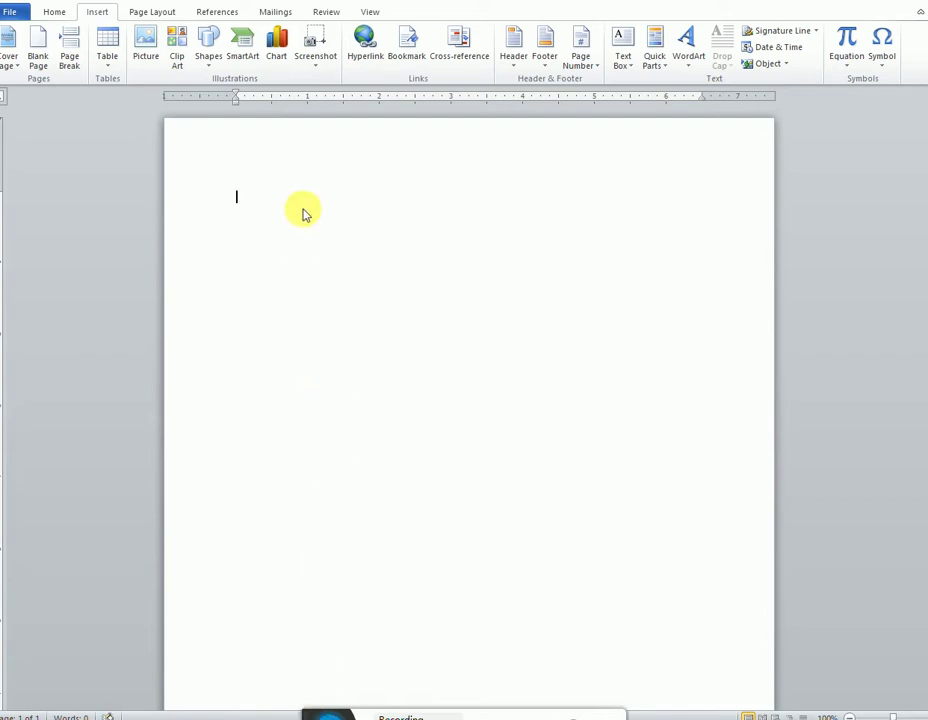
pyautogui.write('=')
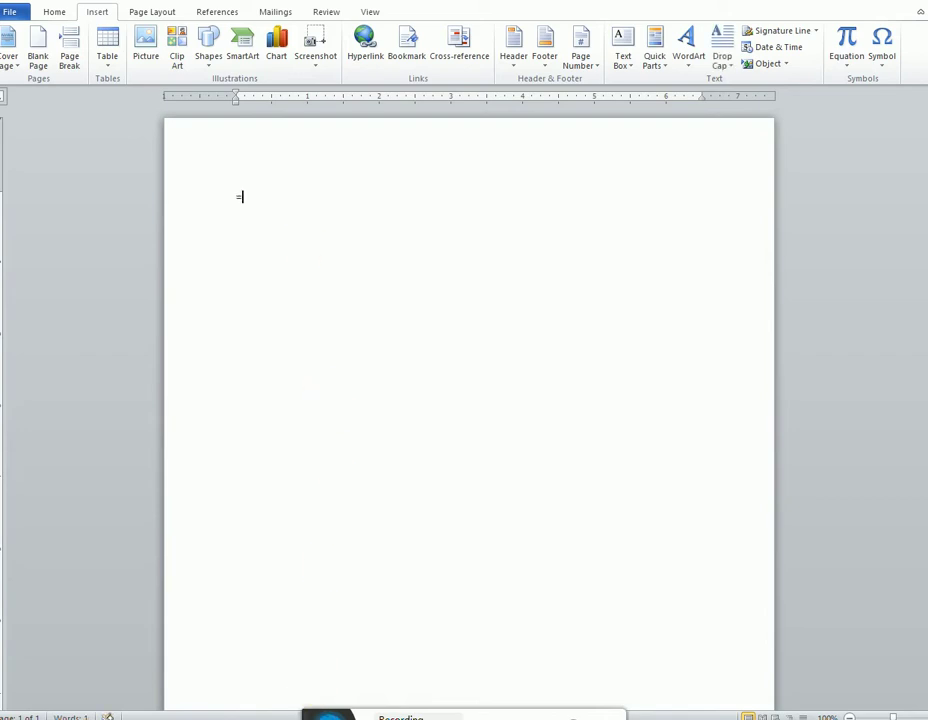
pyautogui.write('rans(2)')
pyautogui.press('Return')
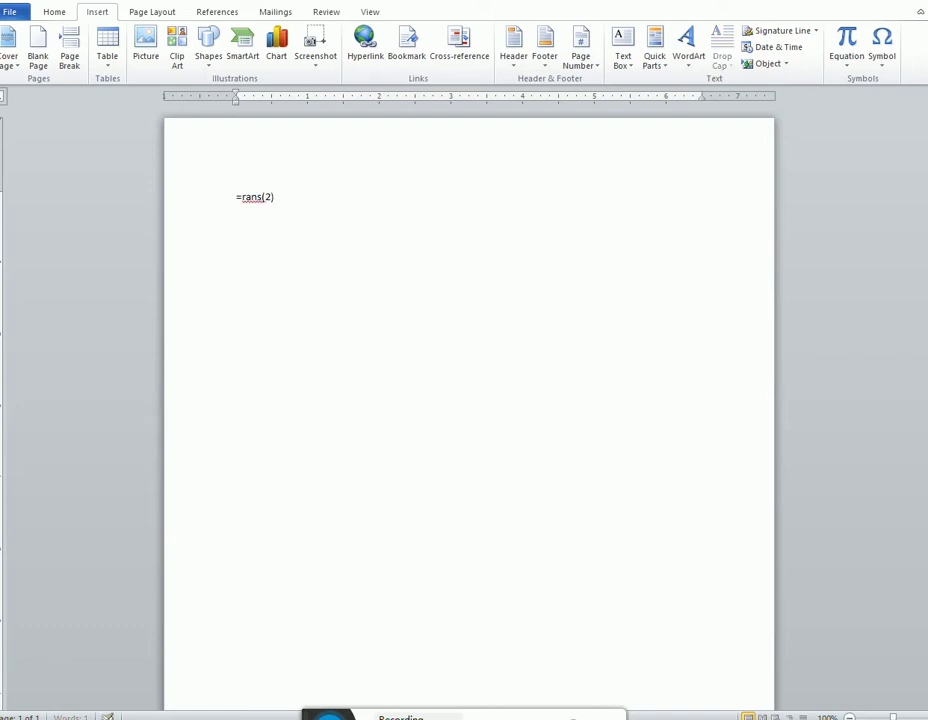
pyautogui.click(263, 198)
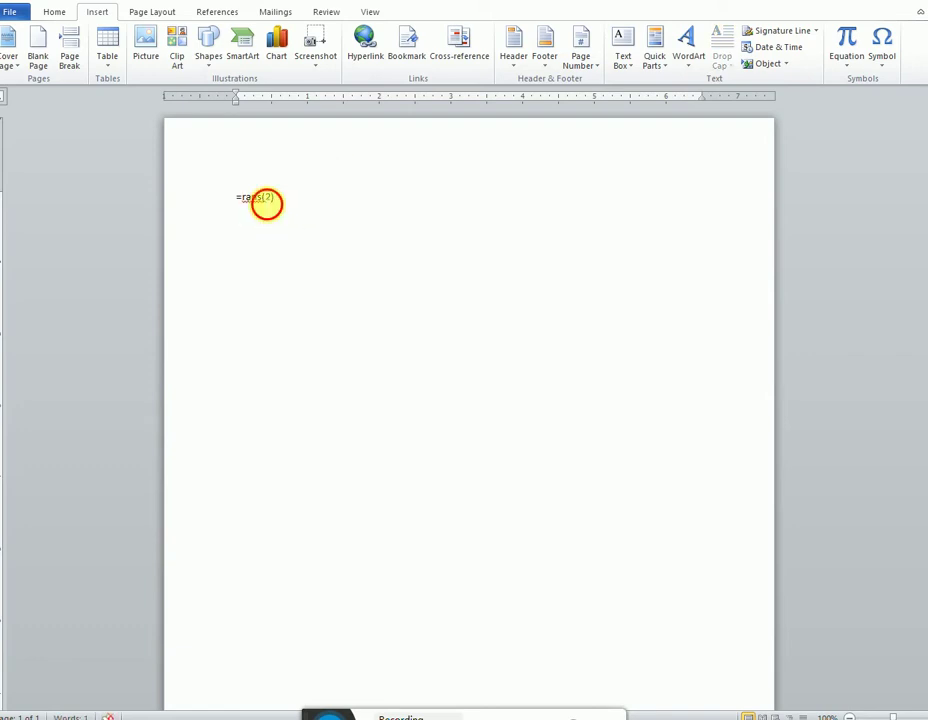
pyautogui.press('BackSpace')
pyautogui.write('d')
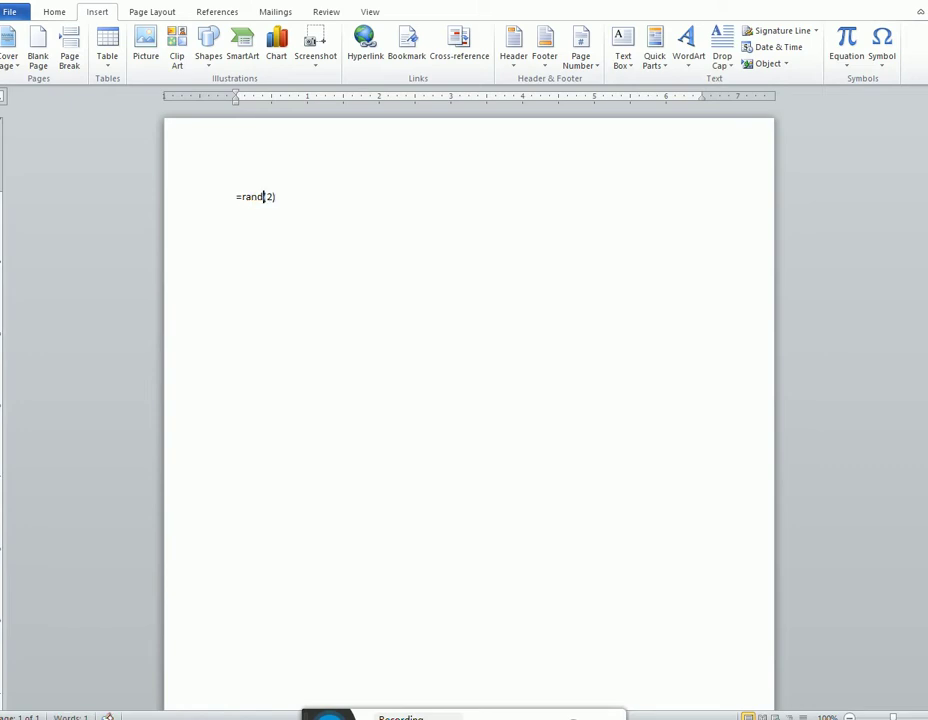
pyautogui.press('End')
pyautogui.press('Return')
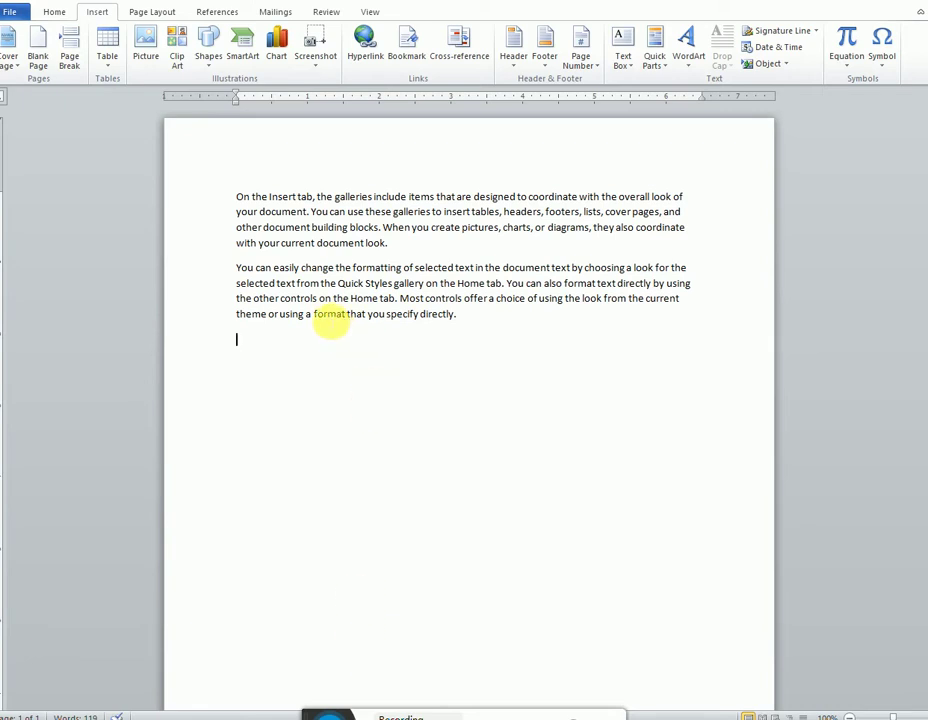
pyautogui.doubleClick(329, 315)
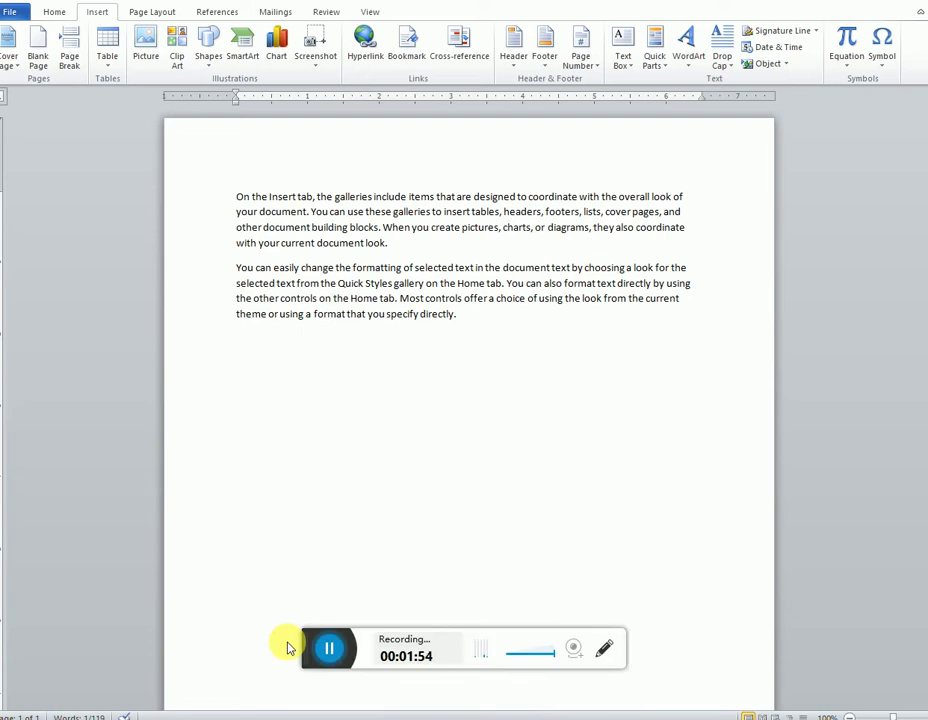
pyautogui.doubleClick(328, 316)
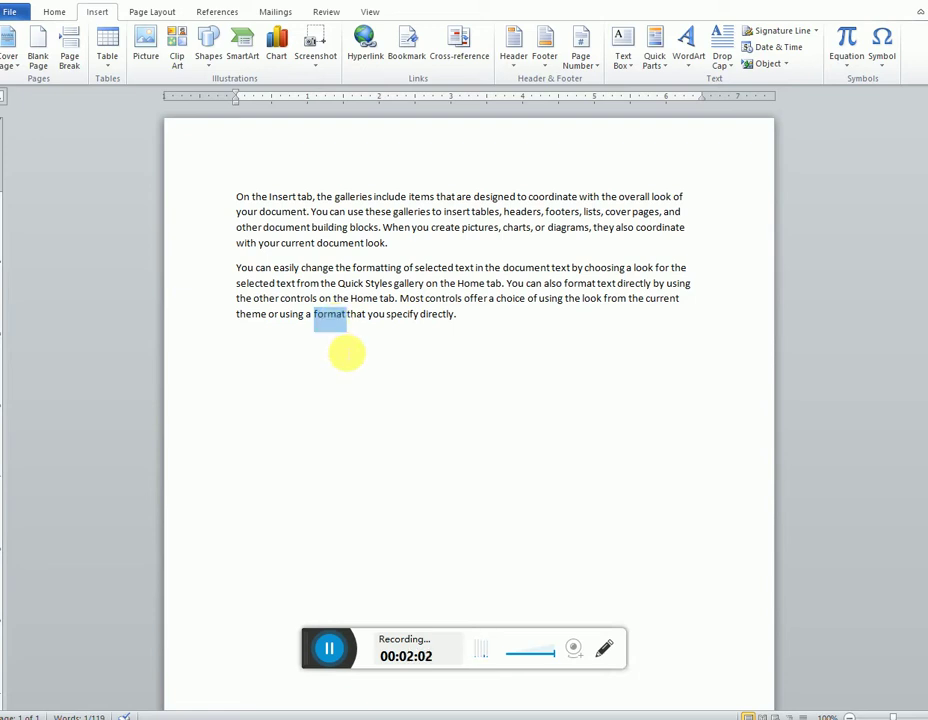
# Open Insert Hyperlink for 'format', move the dialog aside and expand the Look in folder list
pyautogui.click(379, 62)
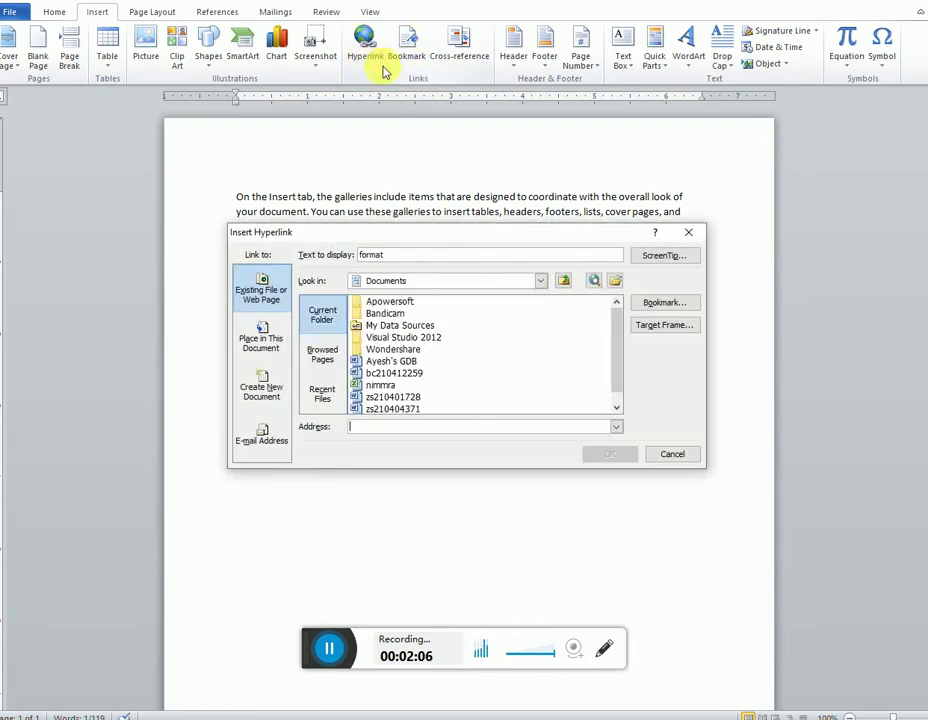
pyautogui.moveTo(467, 237); pyautogui.dragTo(422, 123)
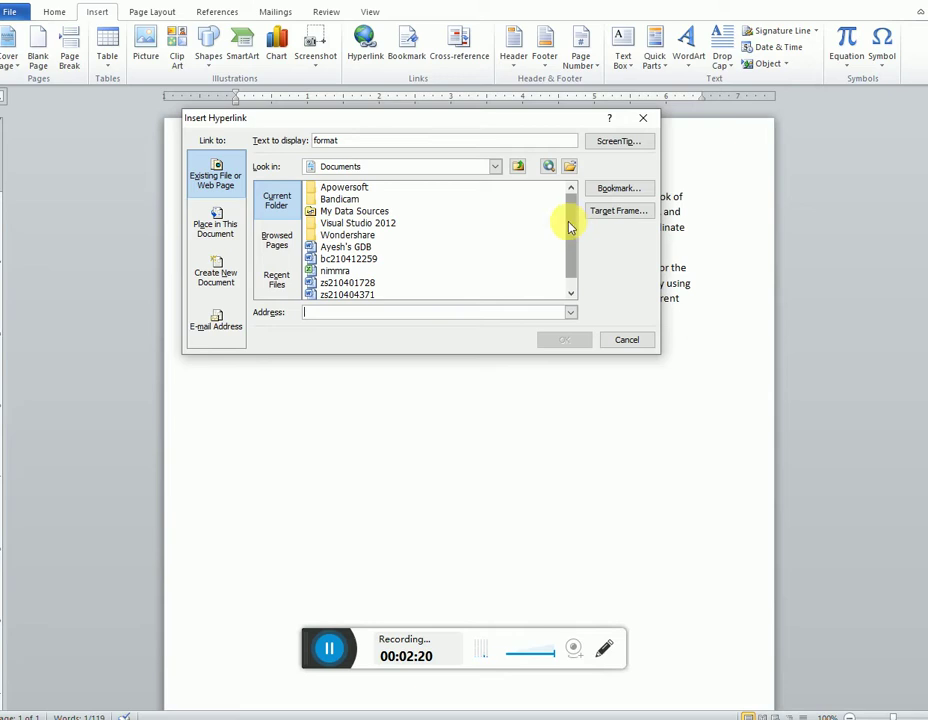
pyautogui.click(569, 293)
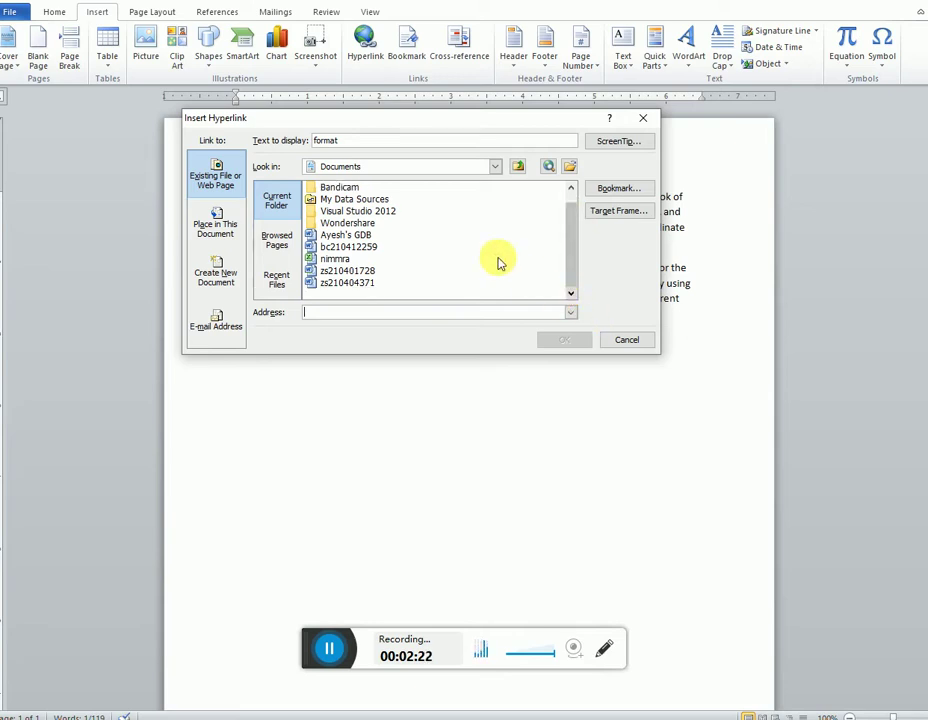
pyautogui.click(495, 168)
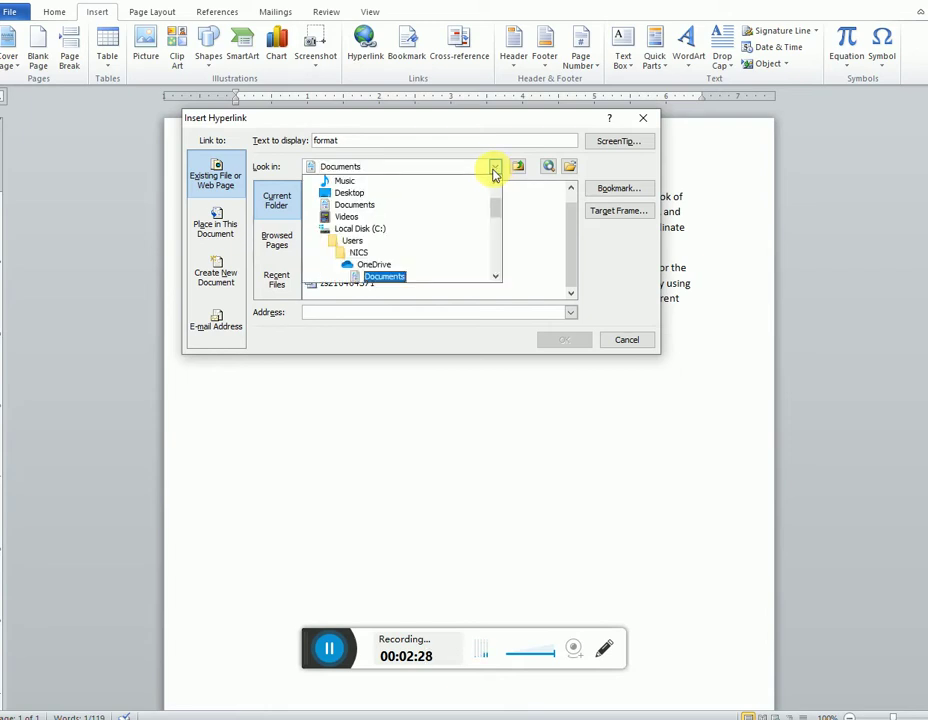
# Link 'format' to Banner.jpg, chosen from the Desktop folder
pyautogui.click(384, 232)
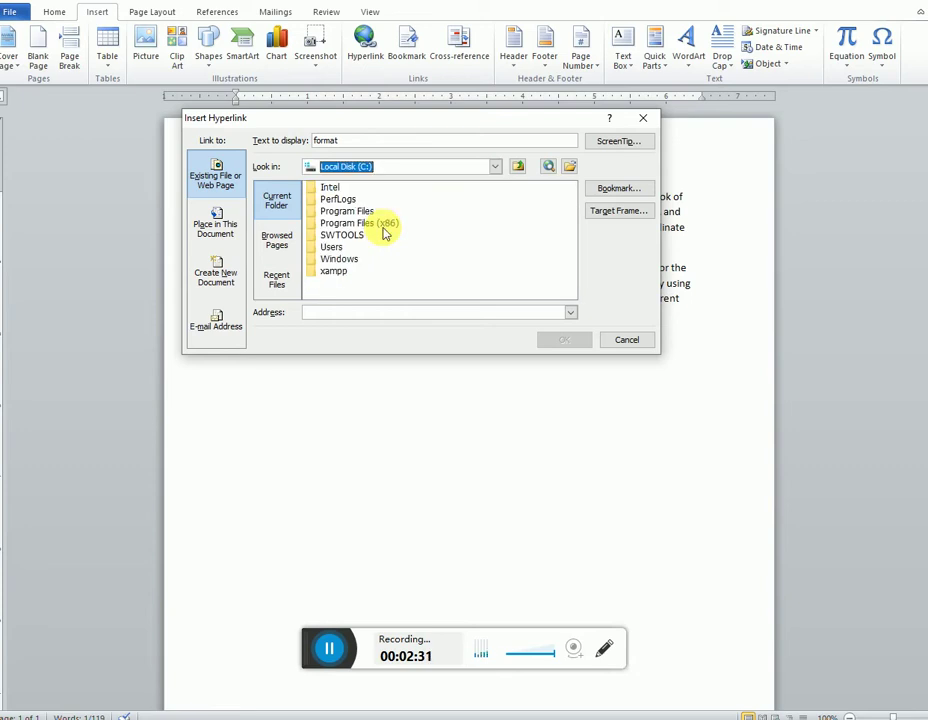
pyautogui.click(489, 170)
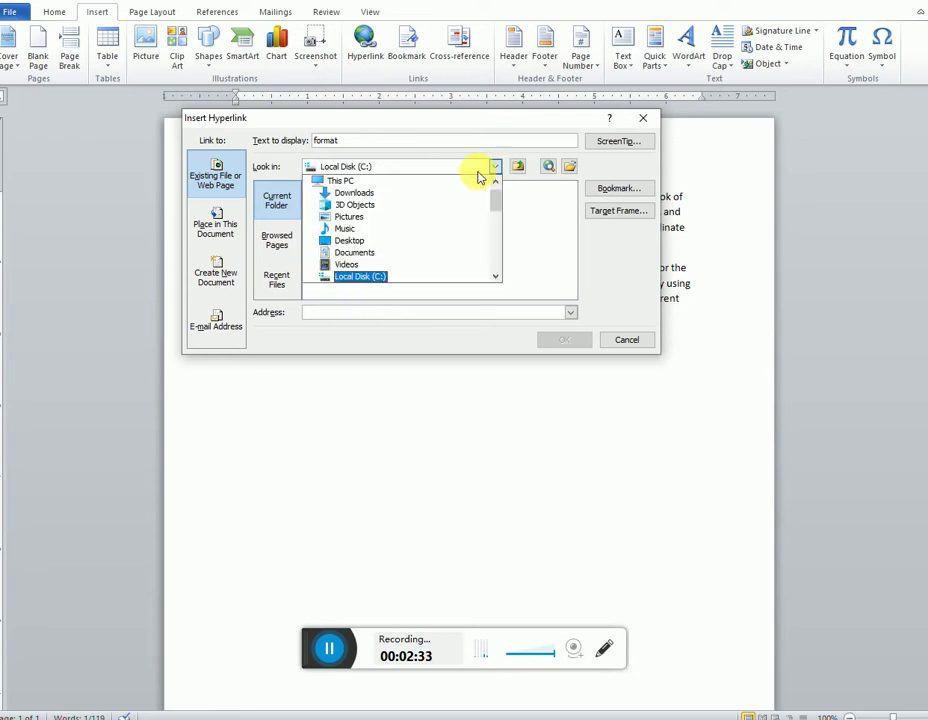
pyautogui.click(350, 240)
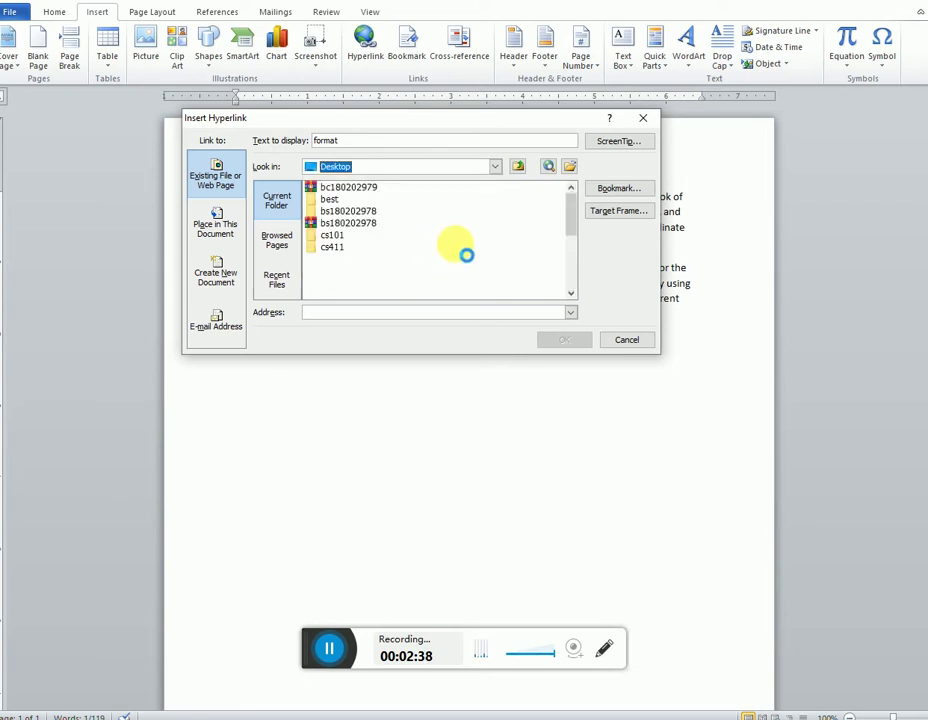
pyautogui.moveTo(567, 200); pyautogui.dragTo(572, 252)
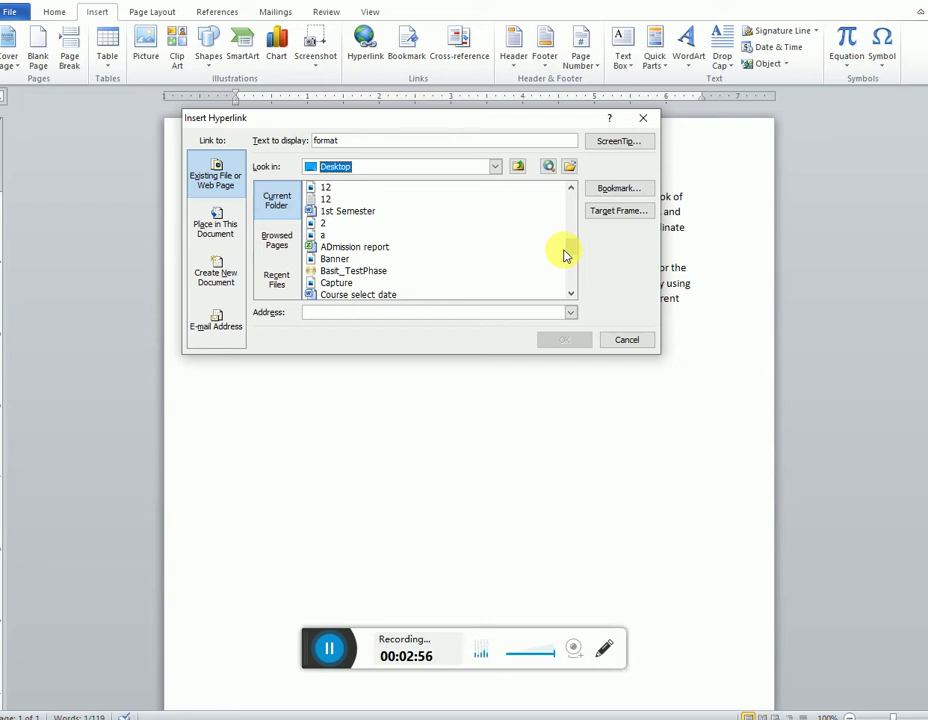
pyautogui.click(327, 649)
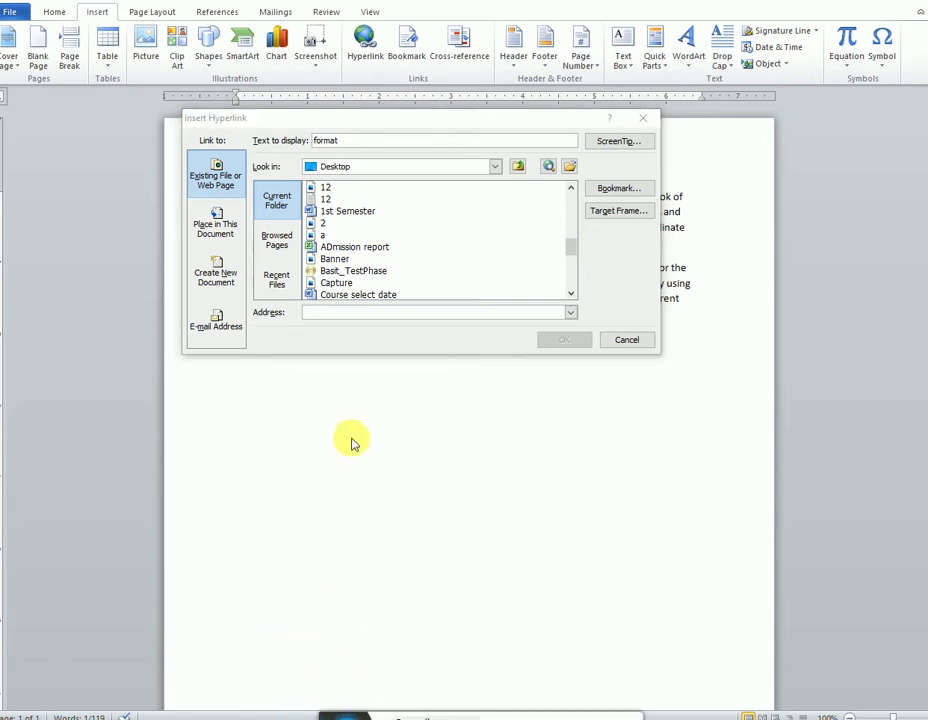
pyautogui.moveTo(576, 248)
pyautogui.mouseDown()
pyautogui.moveTo(575, 287)
pyautogui.moveTo(575, 255)
pyautogui.mouseUp()
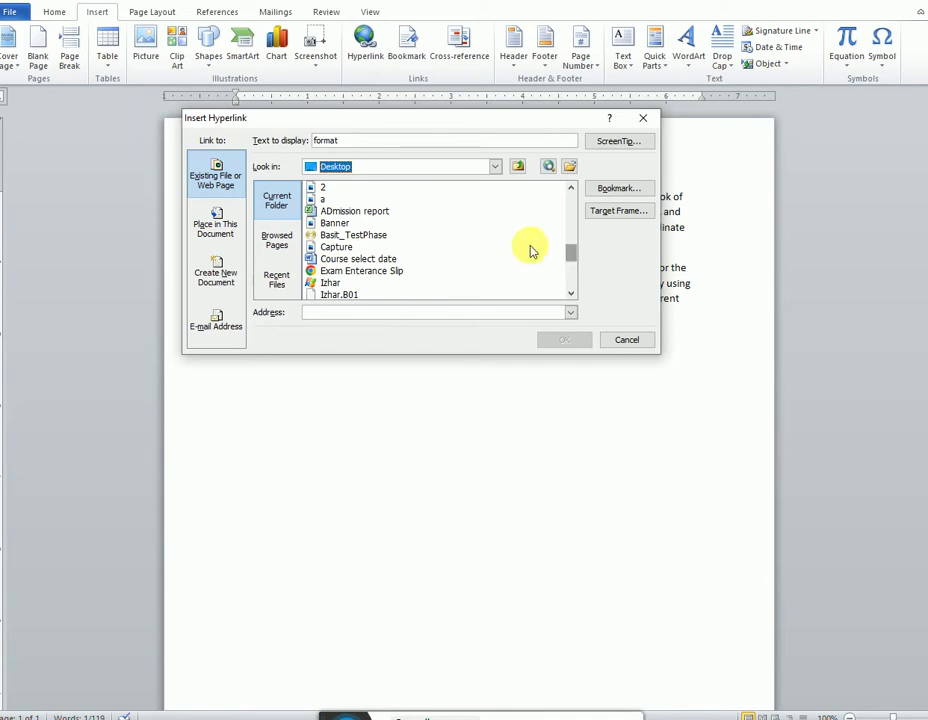
pyautogui.click(338, 224)
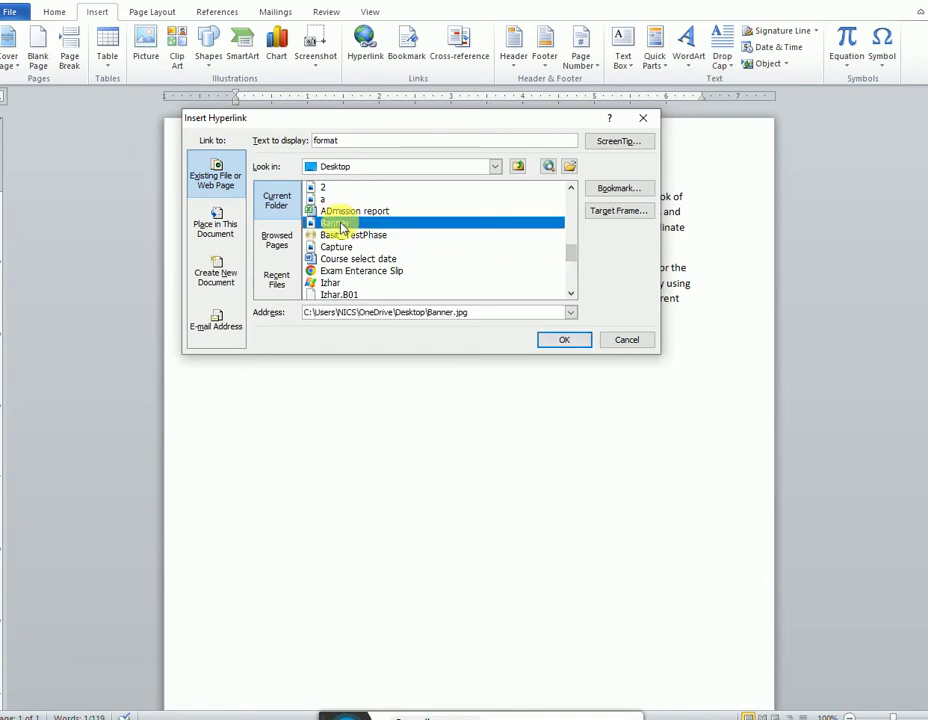
pyautogui.click(563, 341)
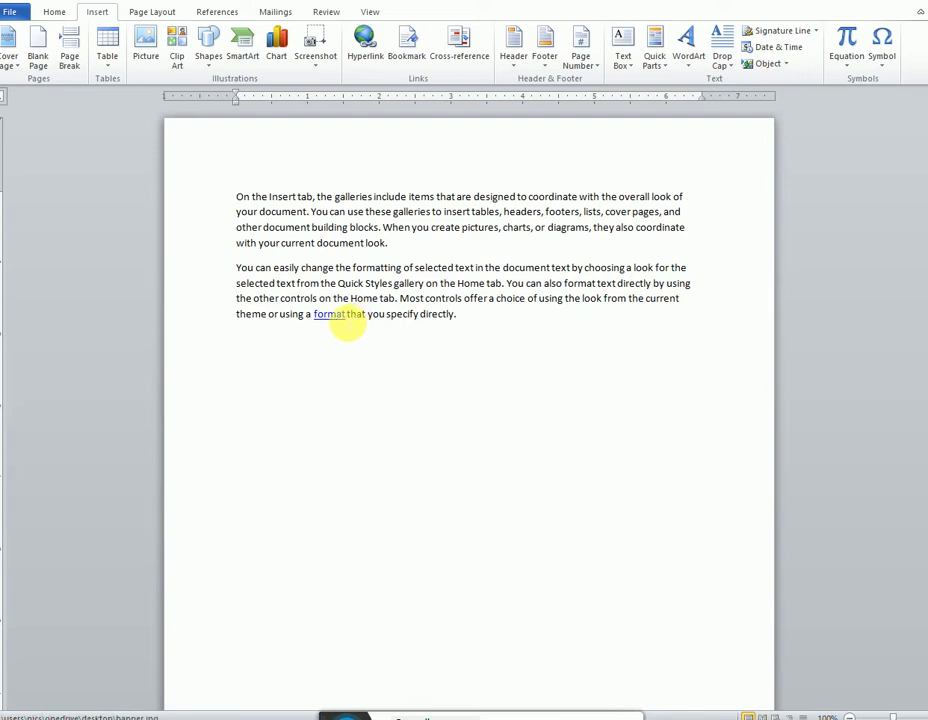
# Check the 'format' link's ScreenTip and follow it to open Banner.jpg
pyautogui.moveTo(345, 322)
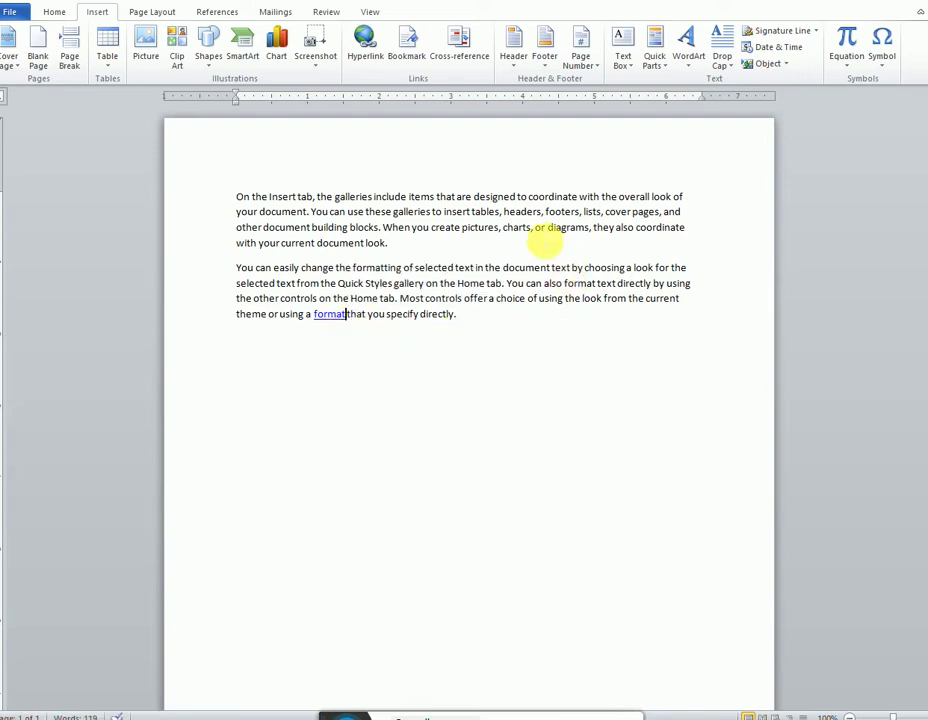
pyautogui.moveTo(325, 320)
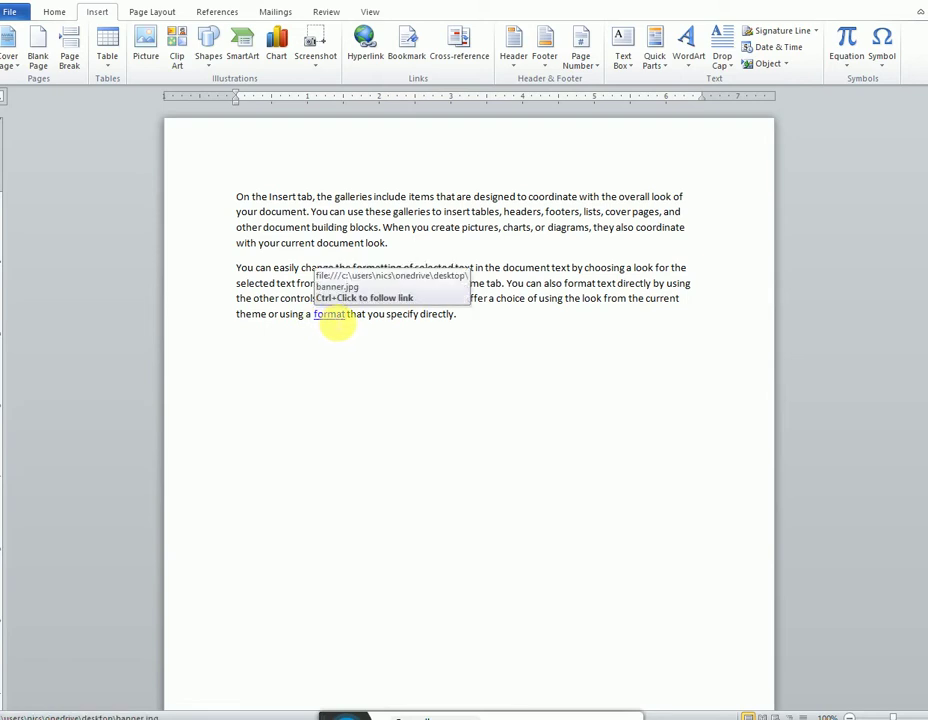
pyautogui.click(343, 318)
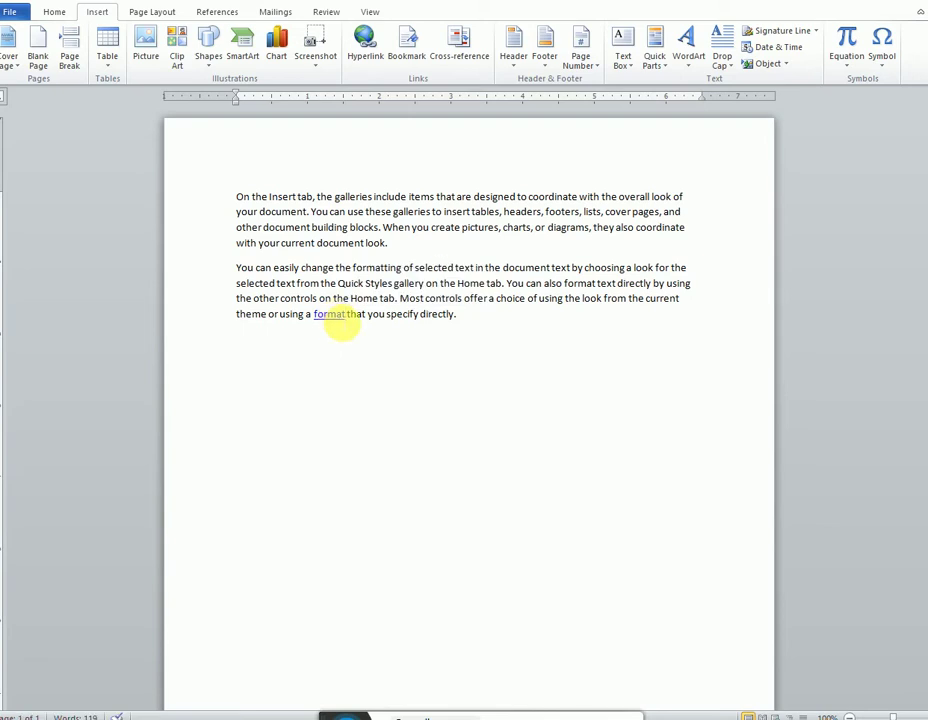
pyautogui.keyDown('ctrl'); pyautogui.click(342, 318); pyautogui.keyUp('ctrl')
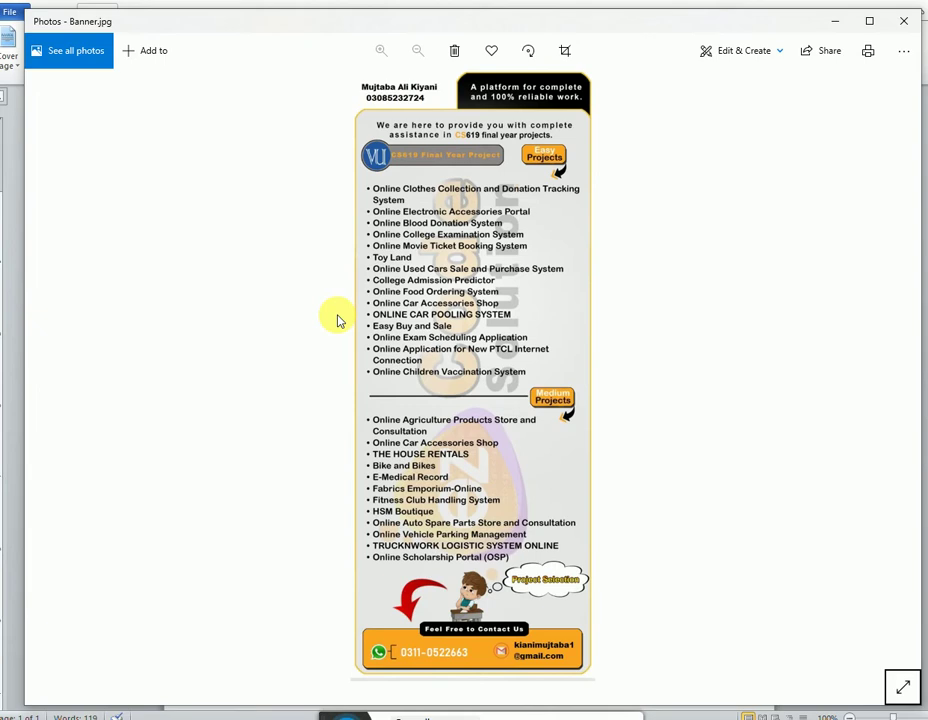
# Close the Photos window showing Banner.jpg
pyautogui.click(908, 24)
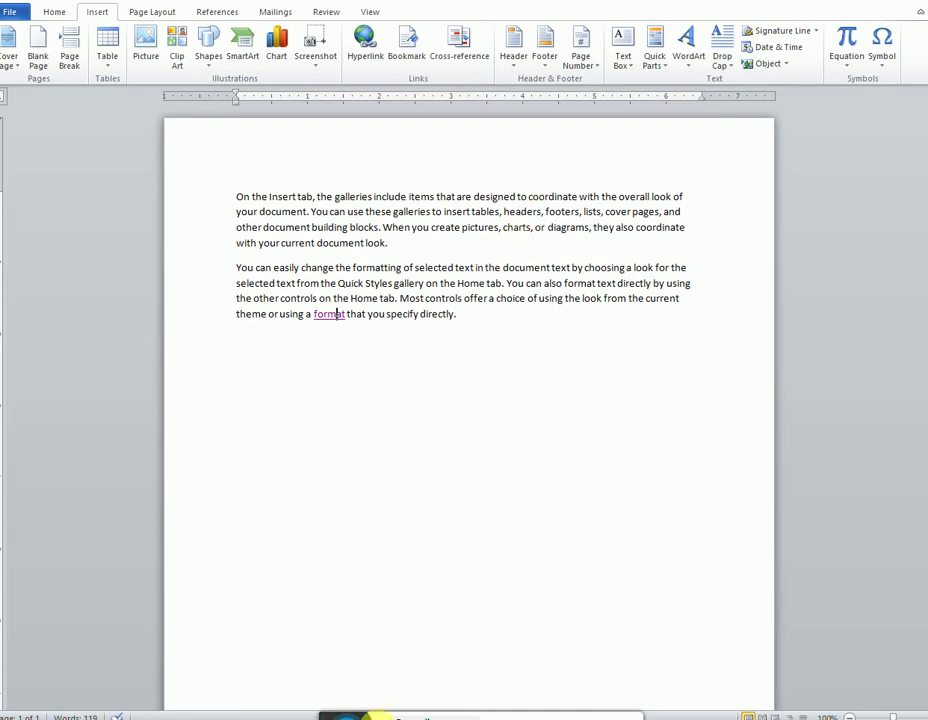
pyautogui.moveTo(292, 651)
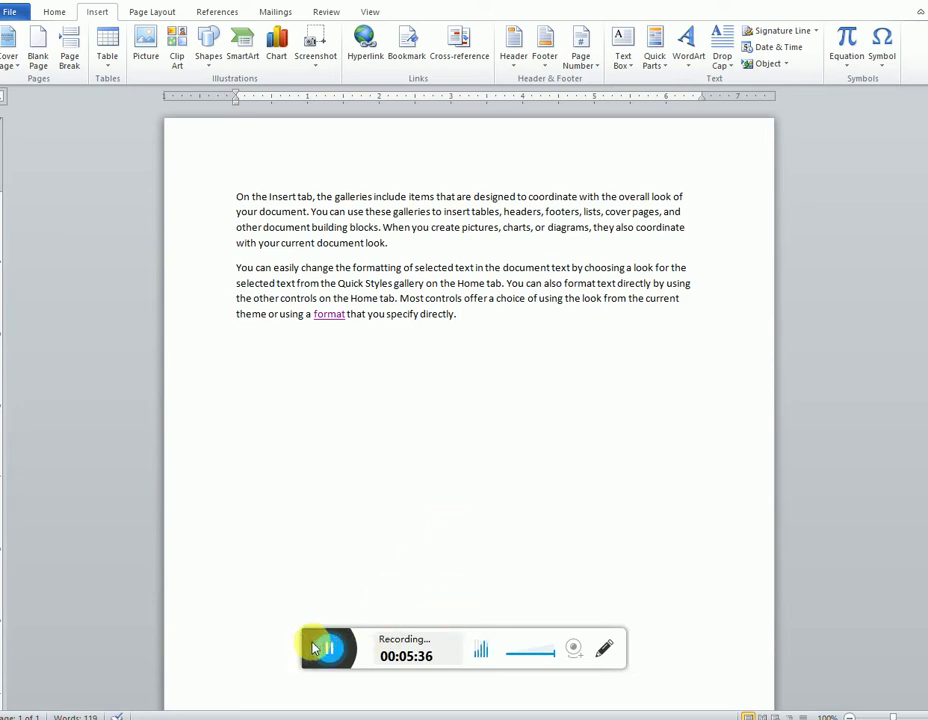
pyautogui.click(314, 648)
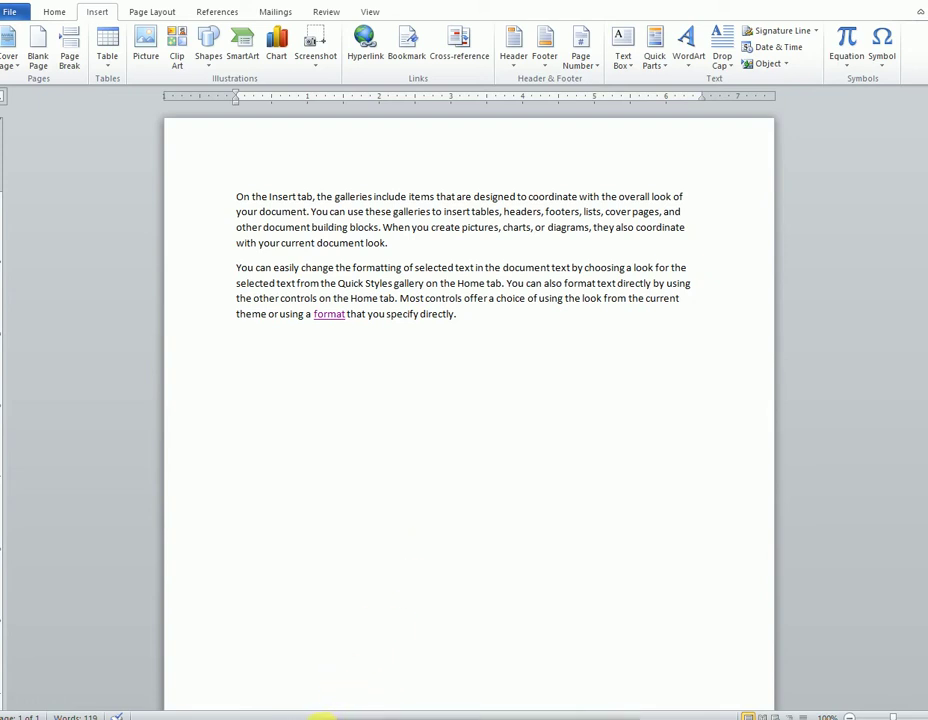
pyautogui.click(474, 318)
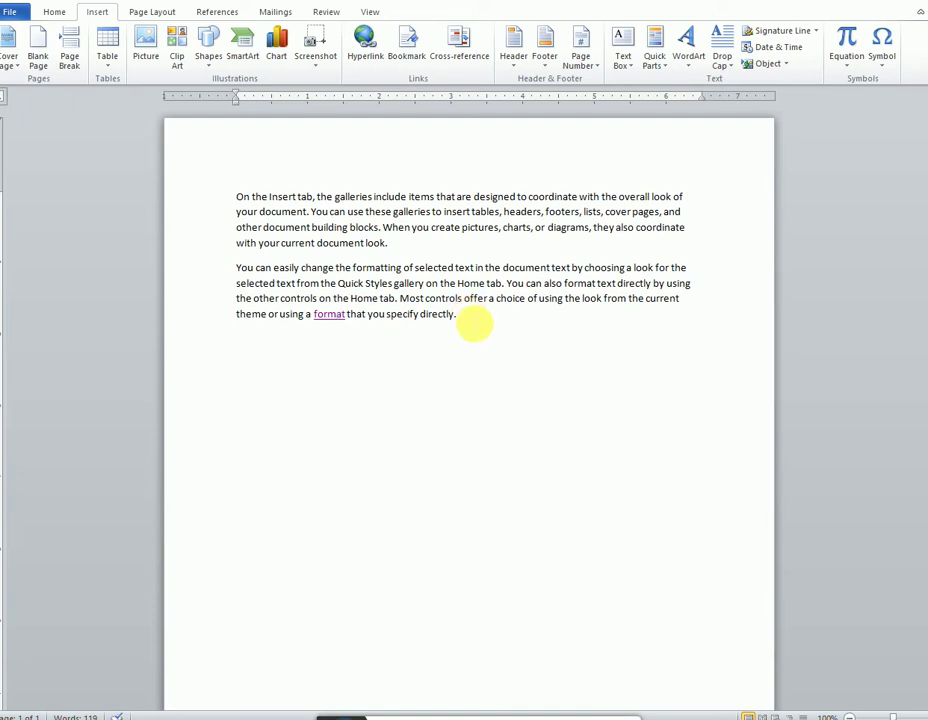
# Generate sample text with =rand(10,50) in a new paragraph below the second paragraph
pyautogui.press('Return')
pyautogui.write('=rand')
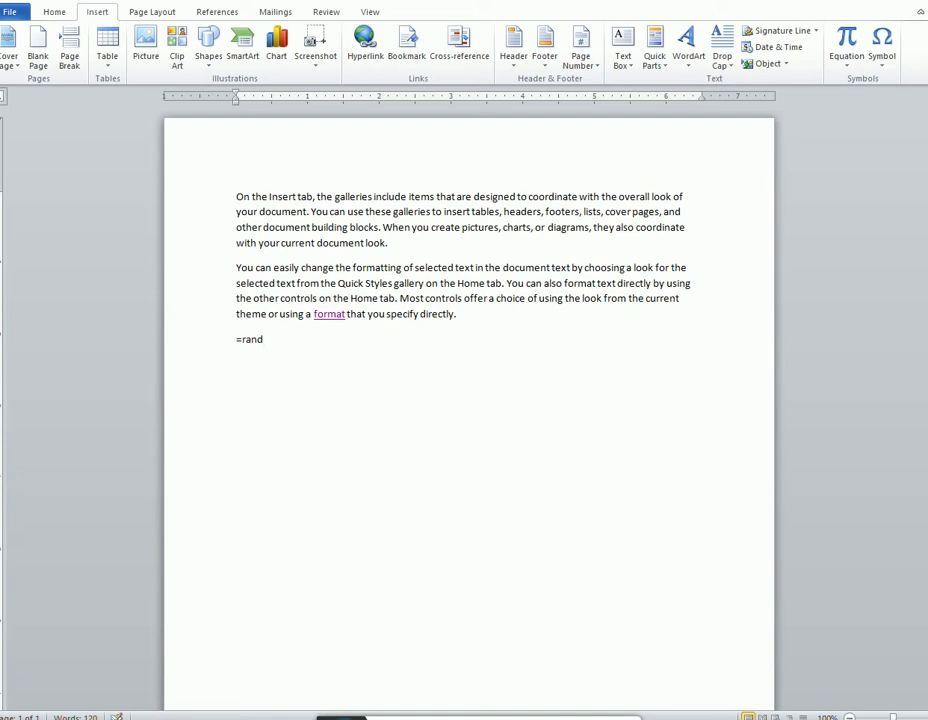
pyautogui.write('(10,50)')
pyautogui.press('Return')
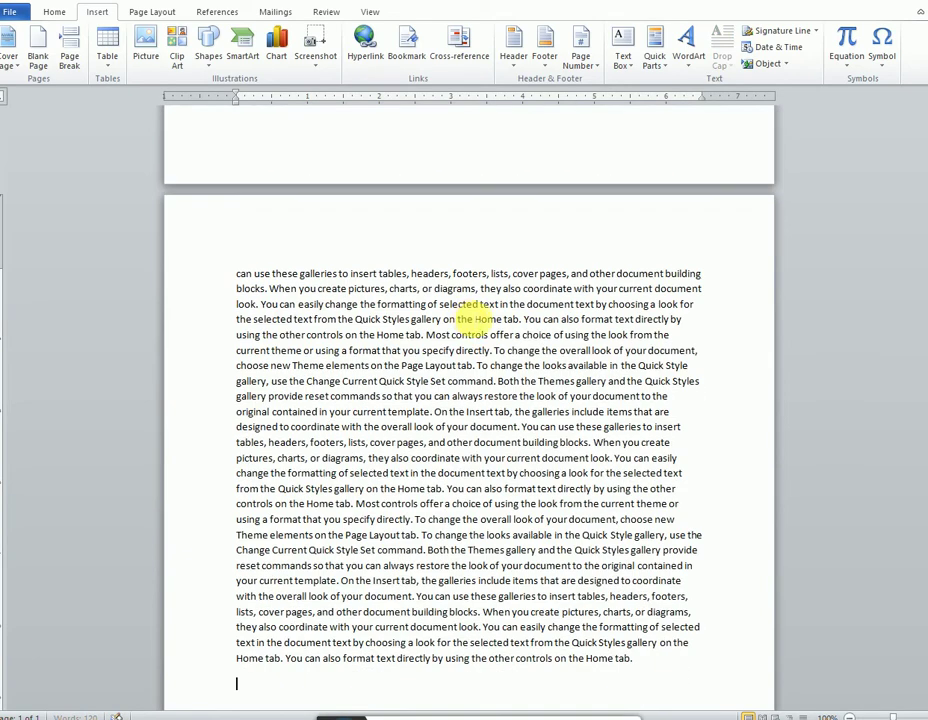
# Select the word 'headers' on page 2
pyautogui.scroll(10, 478, 320)
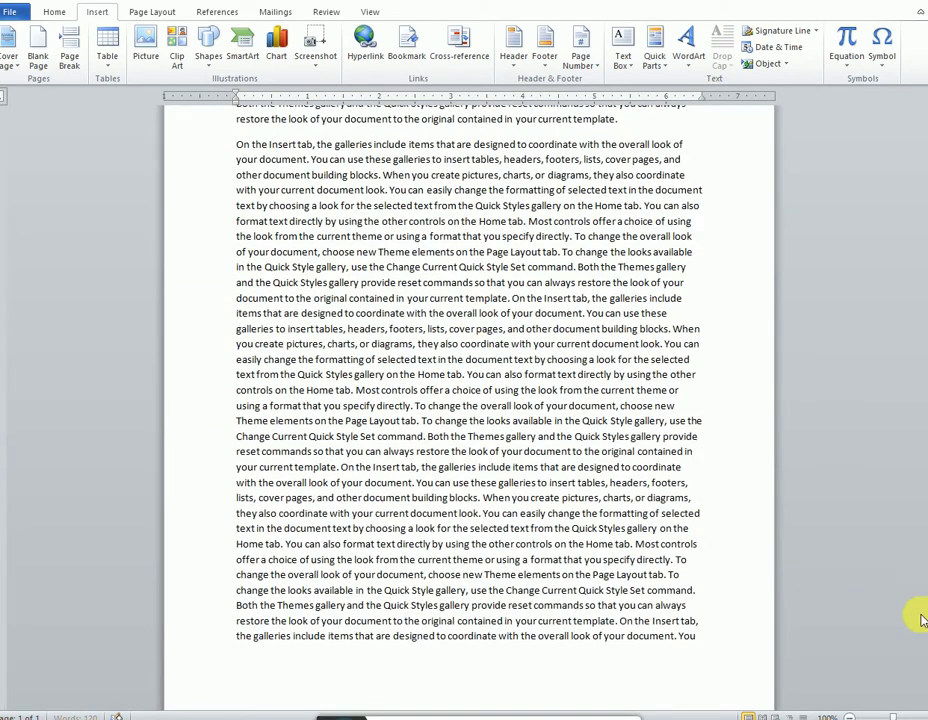
pyautogui.moveTo(925, 615); pyautogui.dragTo(907, 166)
pyautogui.click(248, 600)
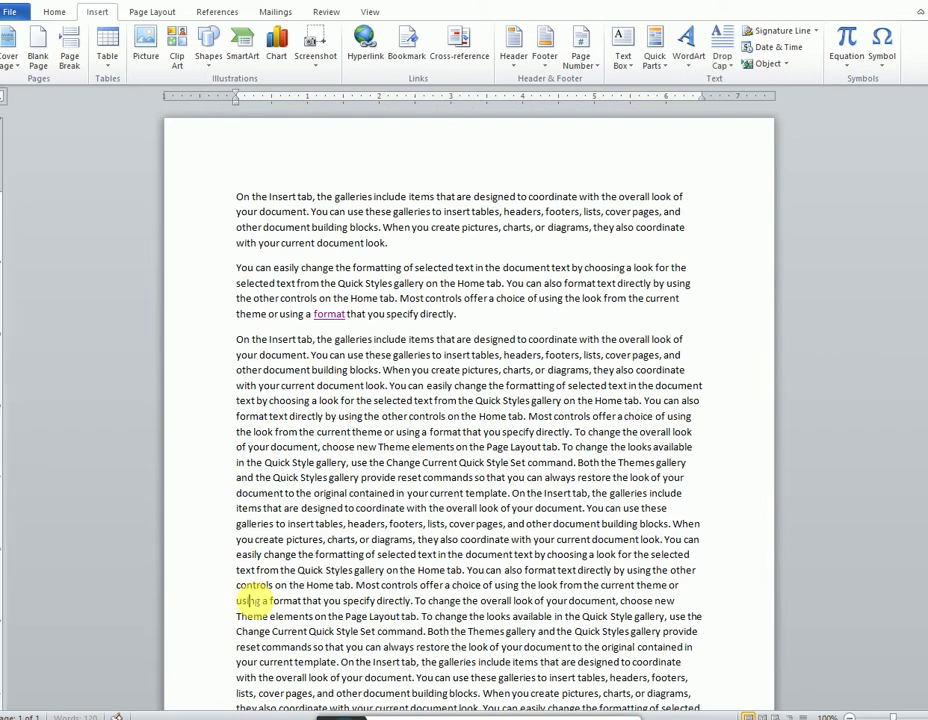
pyautogui.scroll(-6, 245, 604)
pyautogui.scroll(-9, 232, 557)
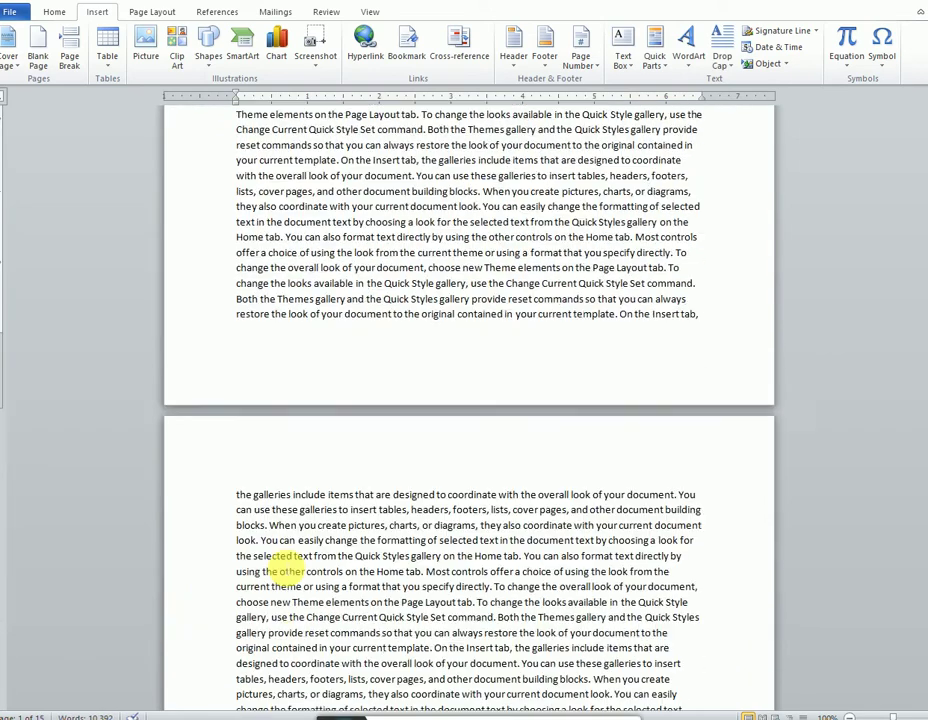
pyautogui.scroll(-18, 512, 447)
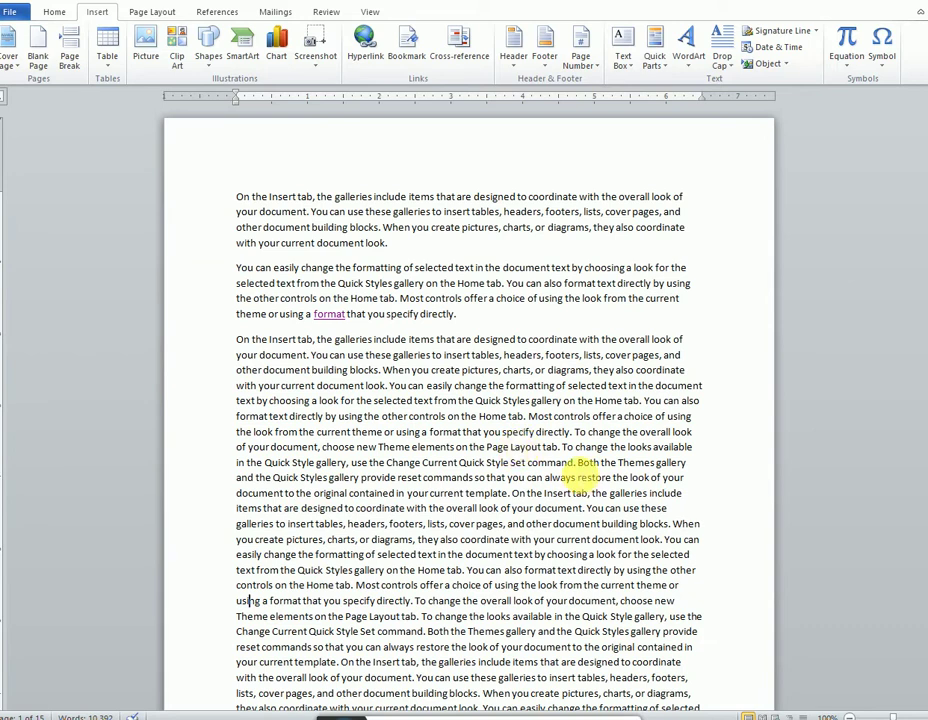
pyautogui.scroll(-5, 585, 470)
pyautogui.scroll(-16, 558, 437)
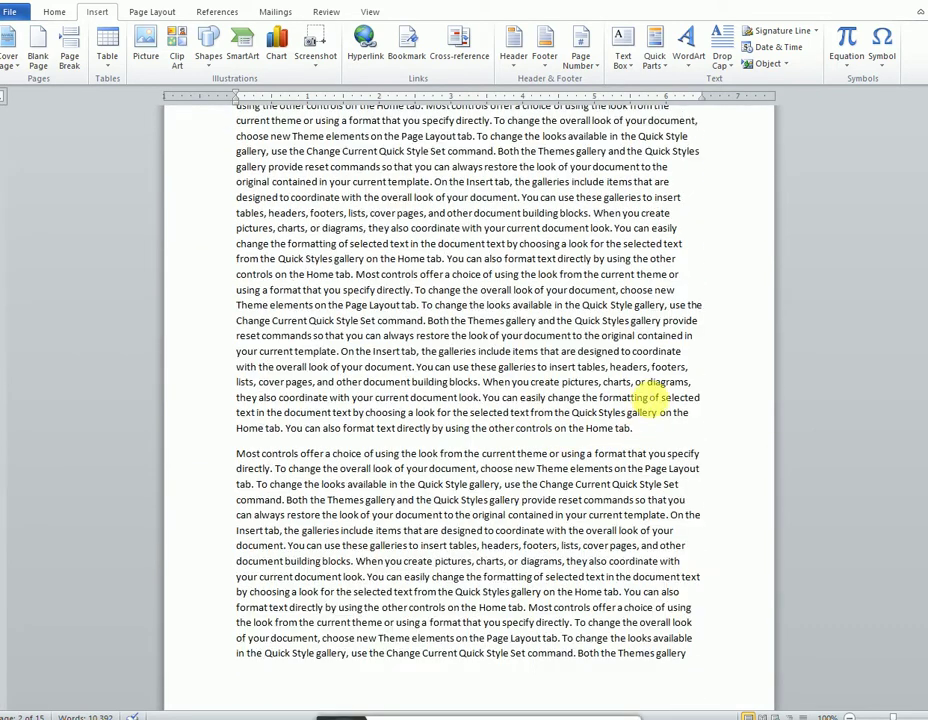
pyautogui.click(612, 369)
pyautogui.doubleClick(630, 368)
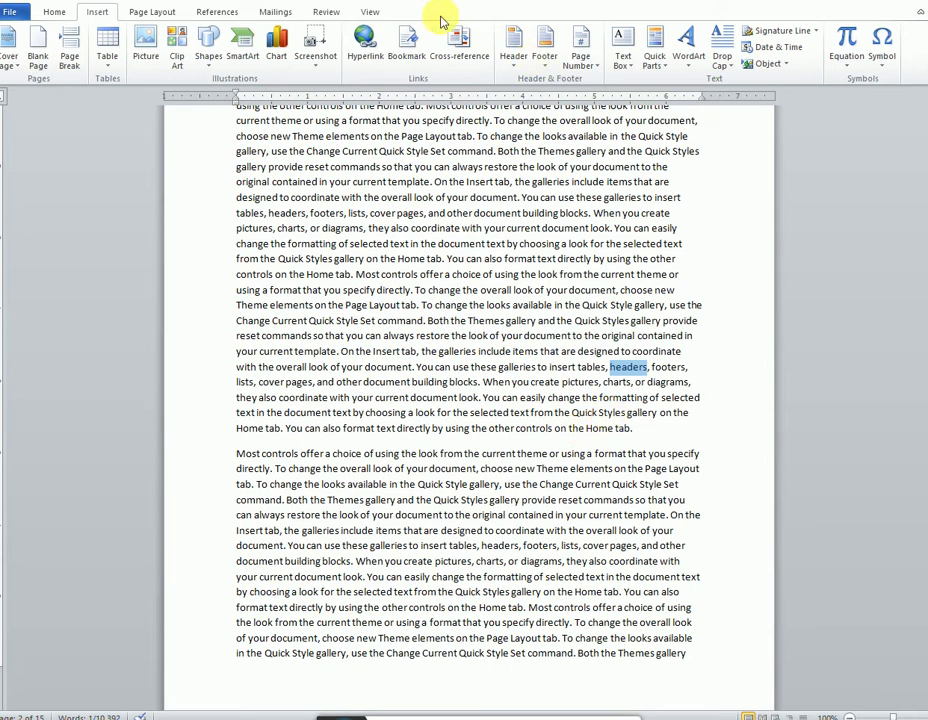
# Add a bookmark named 'previous' on the selected word 'headers'
pyautogui.click(407, 42)
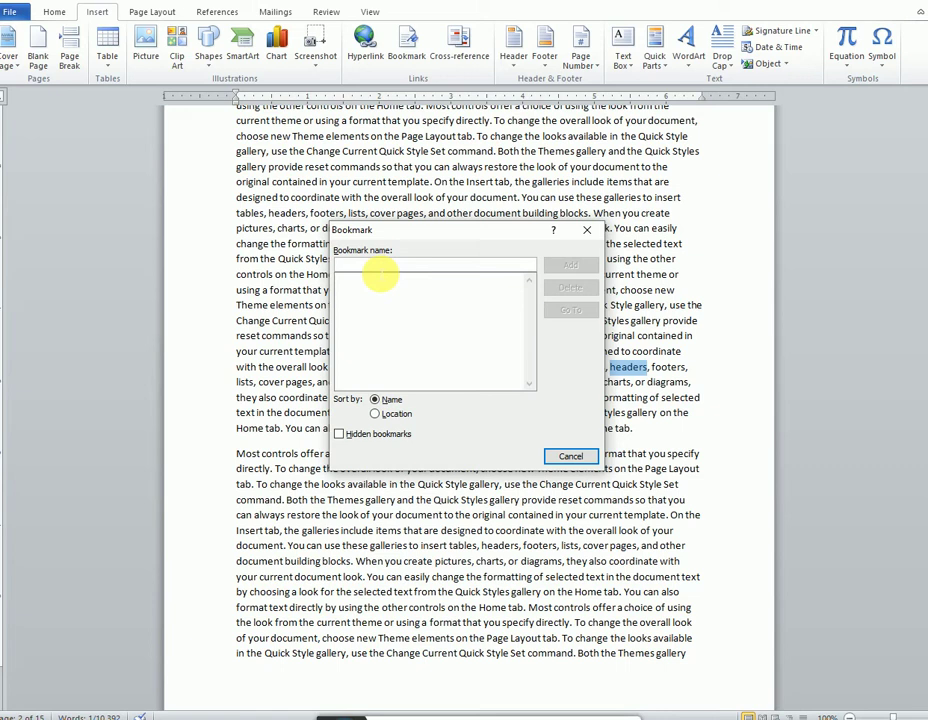
pyautogui.write('previou')
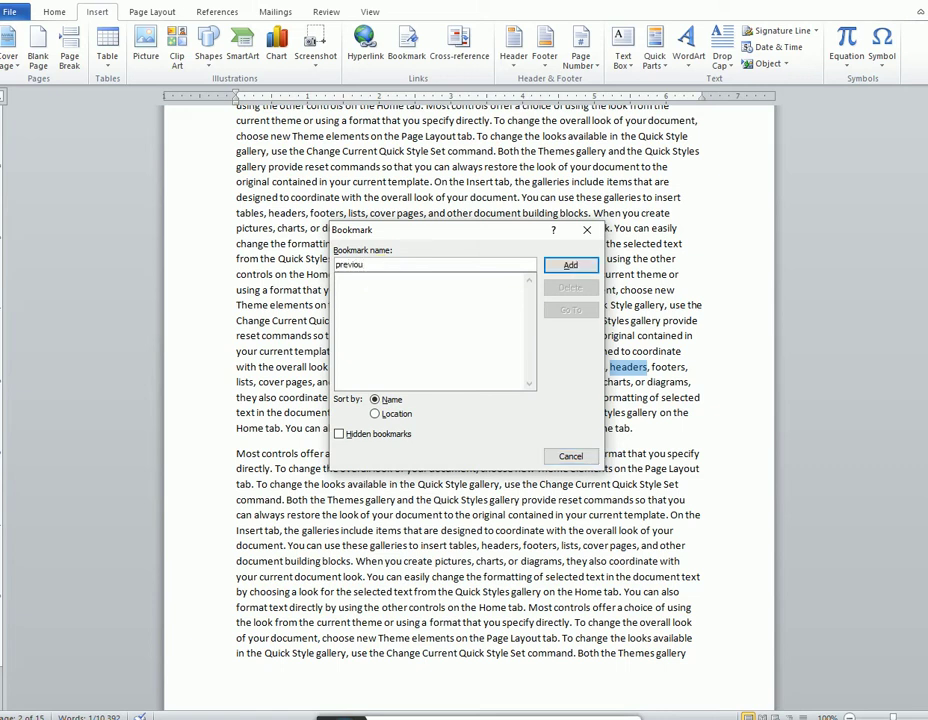
pyautogui.write('s')
pyautogui.click(570, 265)
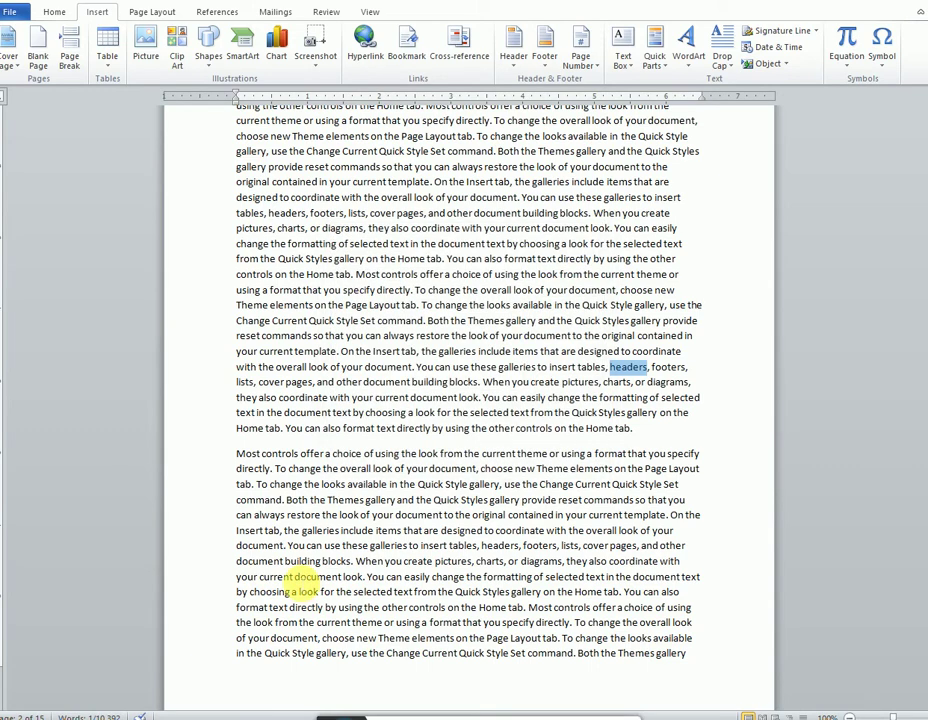
# Add a bookmark named 'second' just before 'Most controls' on page 3
pyautogui.scroll(-15, 303, 580)
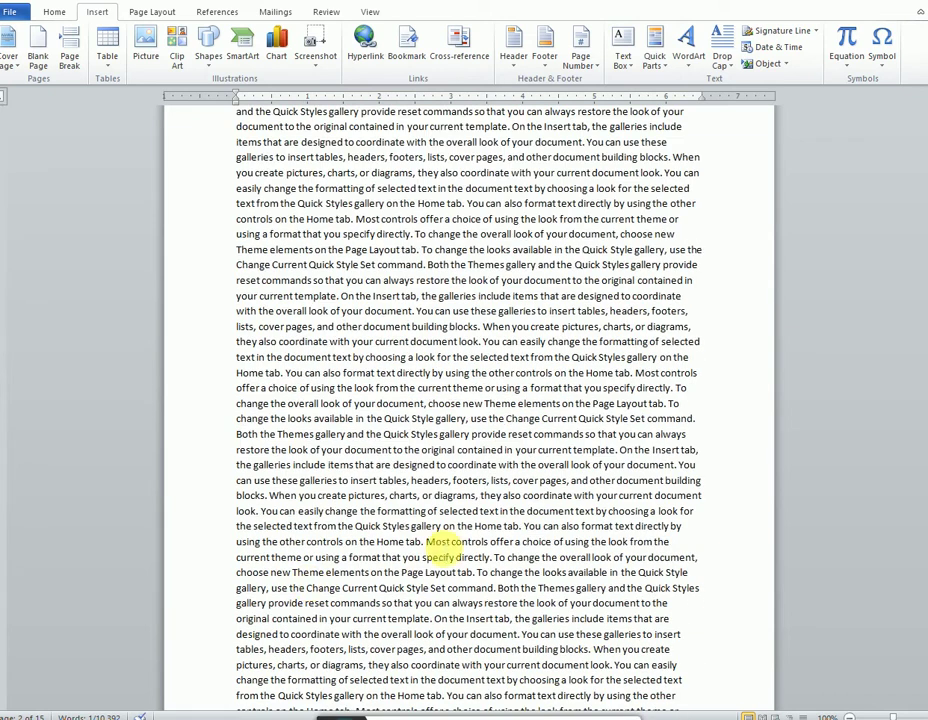
pyautogui.click(638, 378)
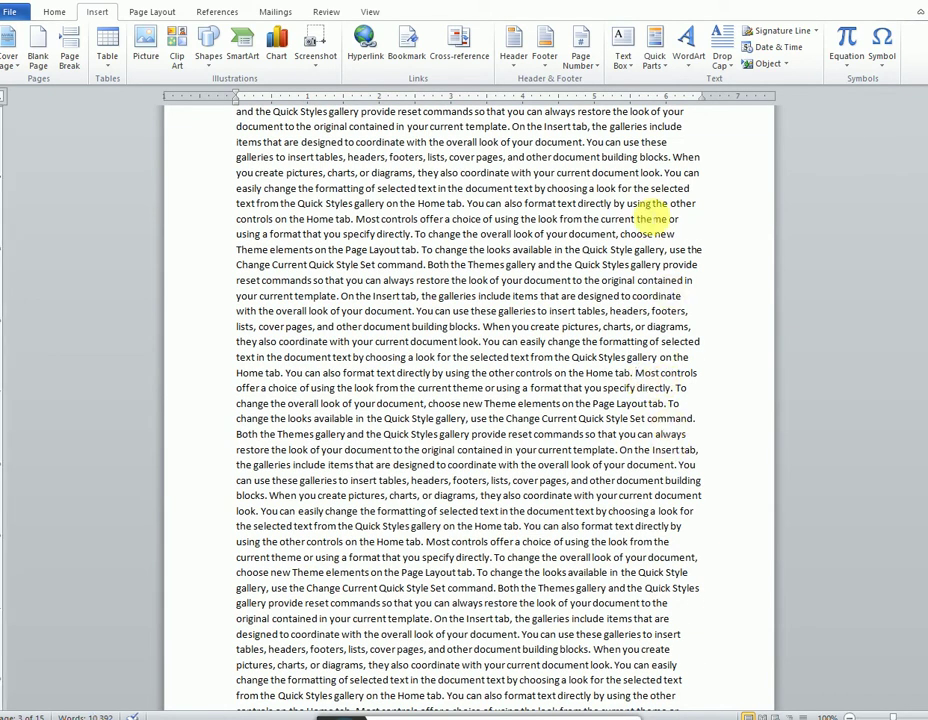
pyautogui.click(407, 40)
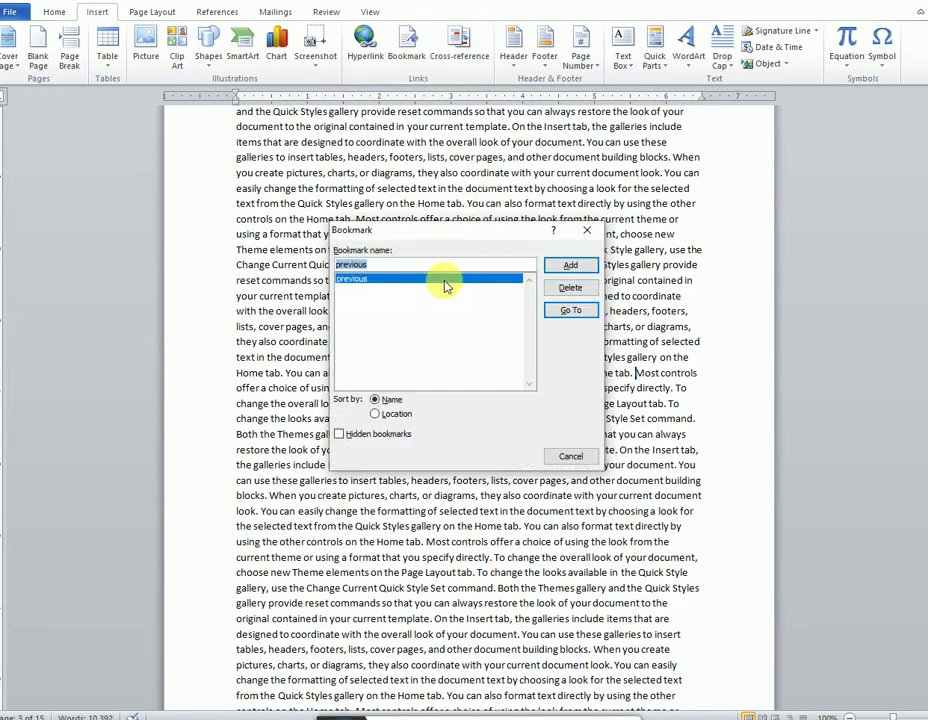
pyautogui.write('second')
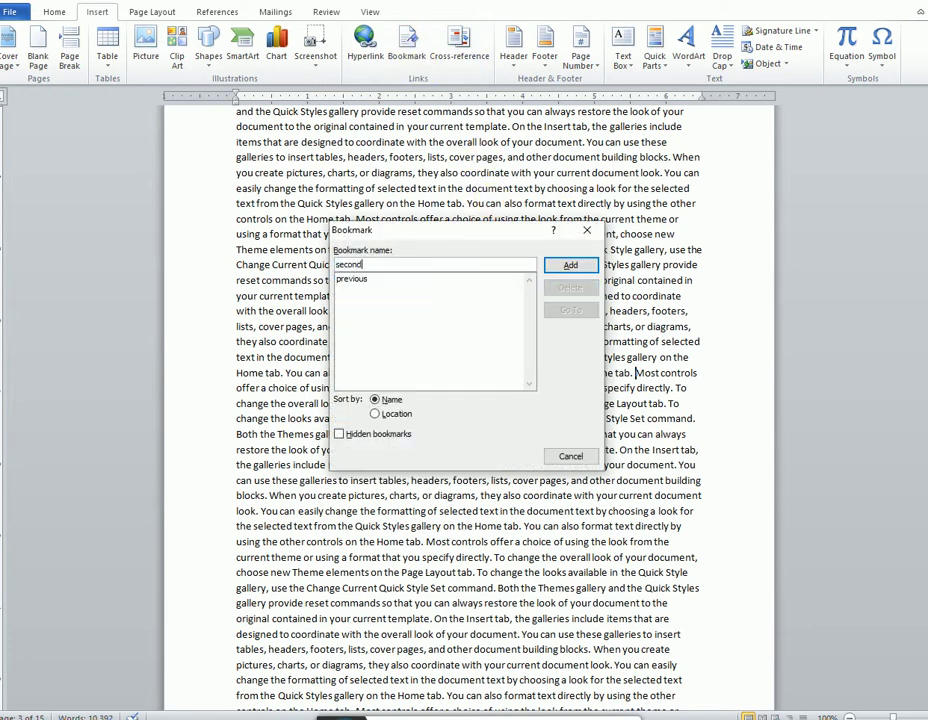
pyautogui.click(585, 265)
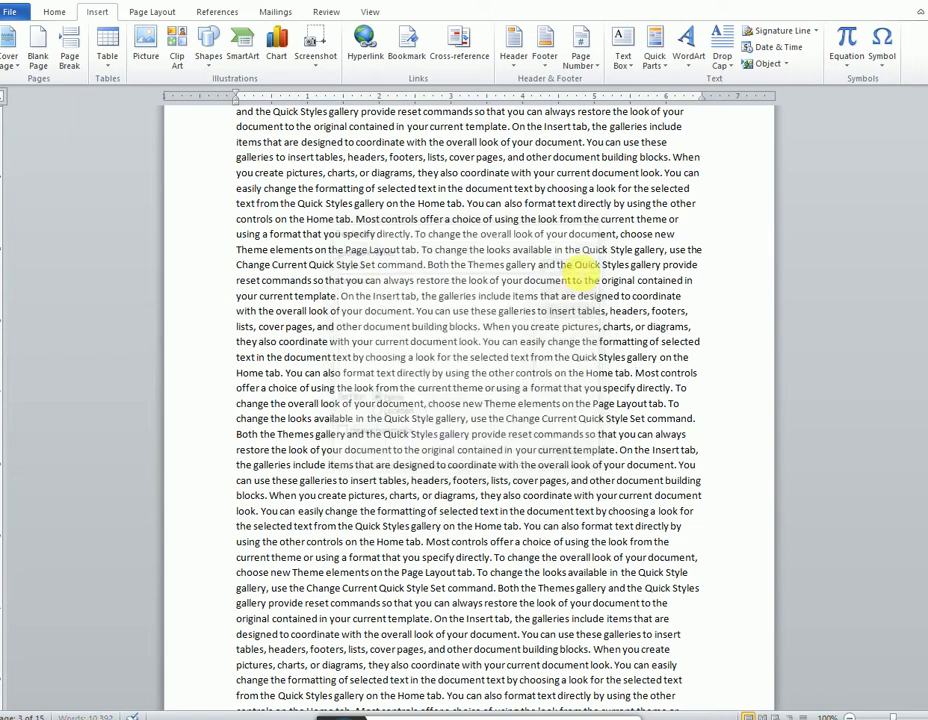
pyautogui.scroll(-10, 607, 578)
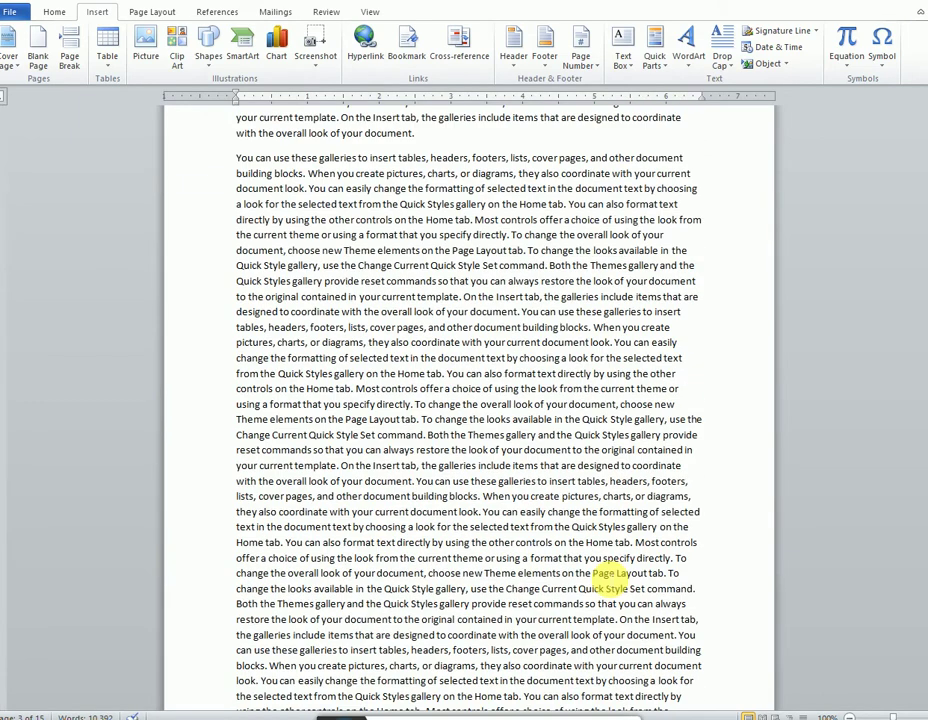
pyautogui.scroll(-4, 520, 500)
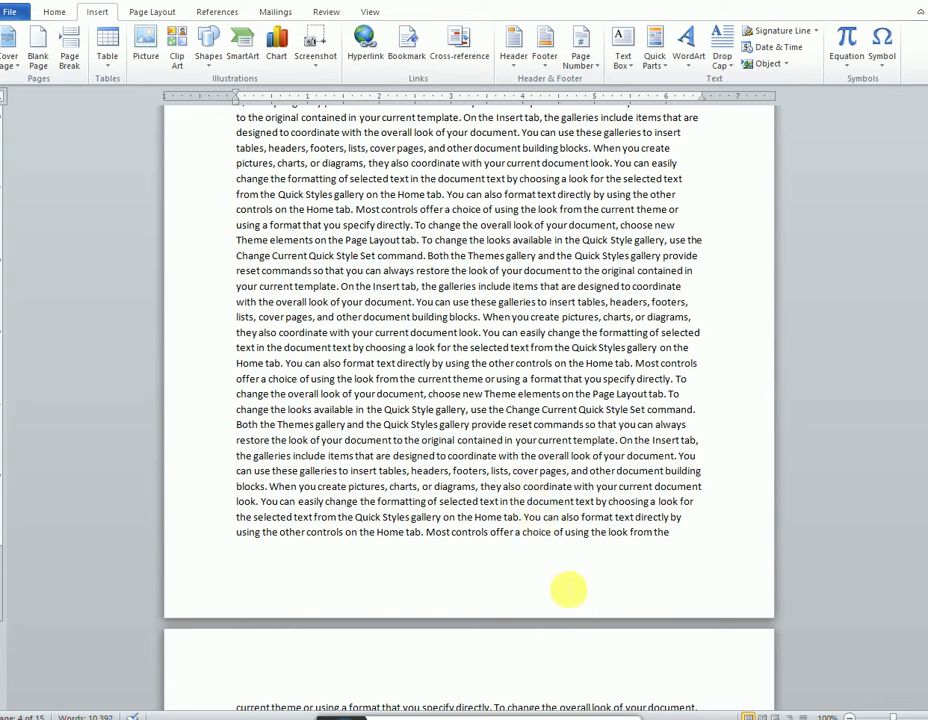
# Jump to bookmark 'previous', then 'second', via the Bookmark dialog's Go To, then close it
pyautogui.click(405, 60)
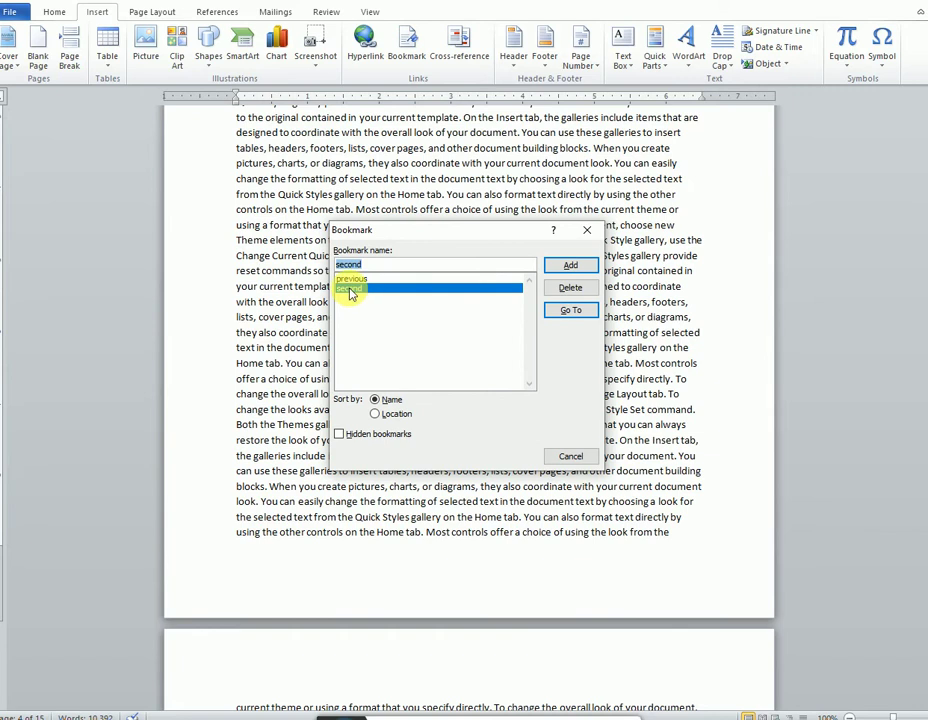
pyautogui.moveTo(467, 234); pyautogui.dragTo(467, 394)
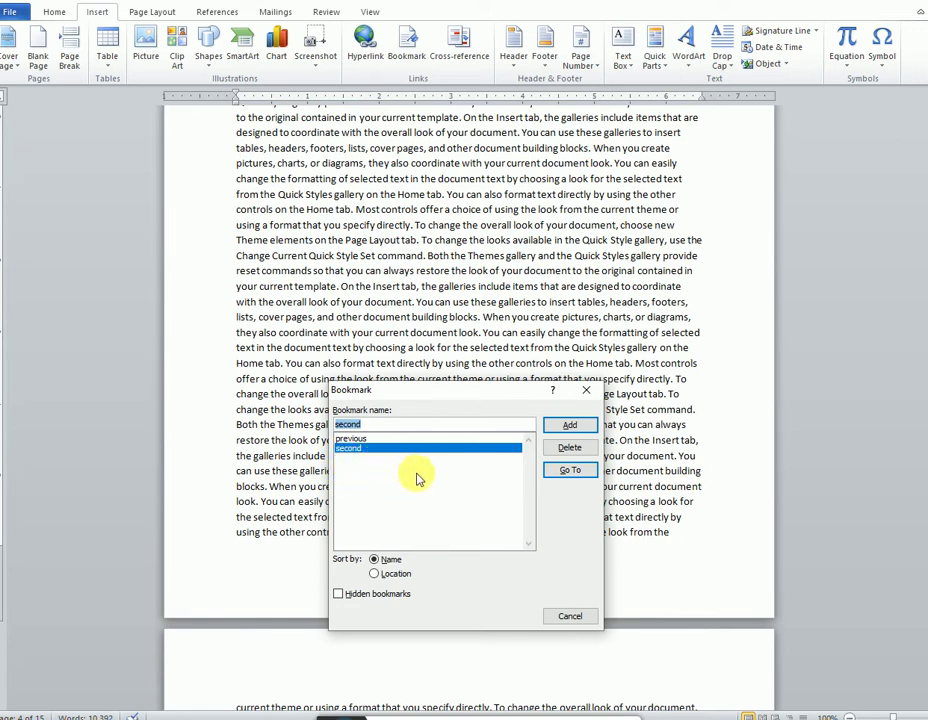
pyautogui.click(352, 439)
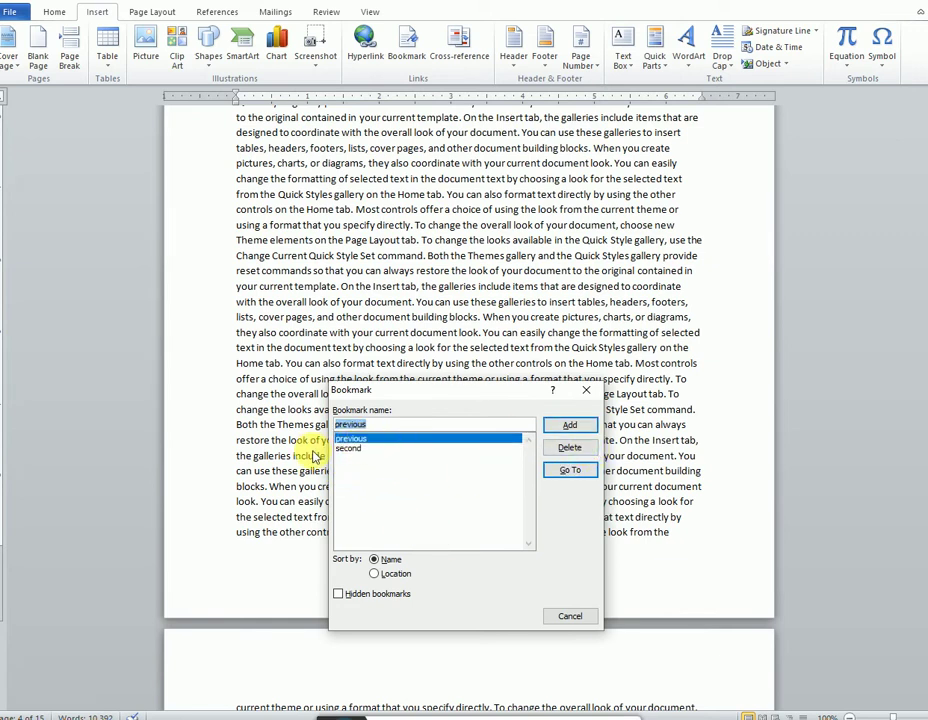
pyautogui.click(570, 470)
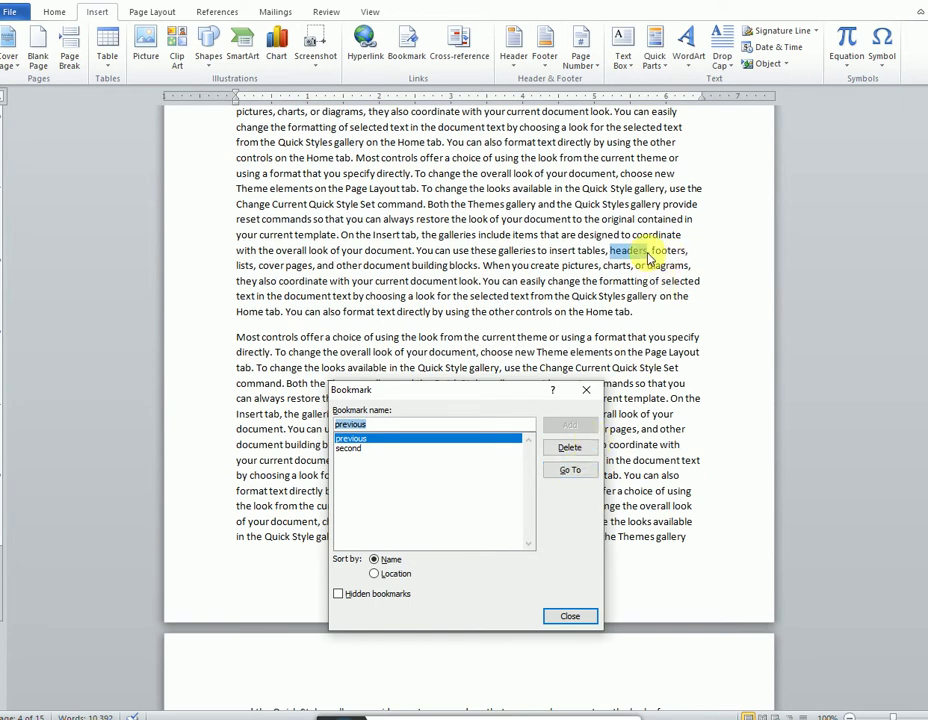
pyautogui.click(356, 449)
pyautogui.click(568, 471)
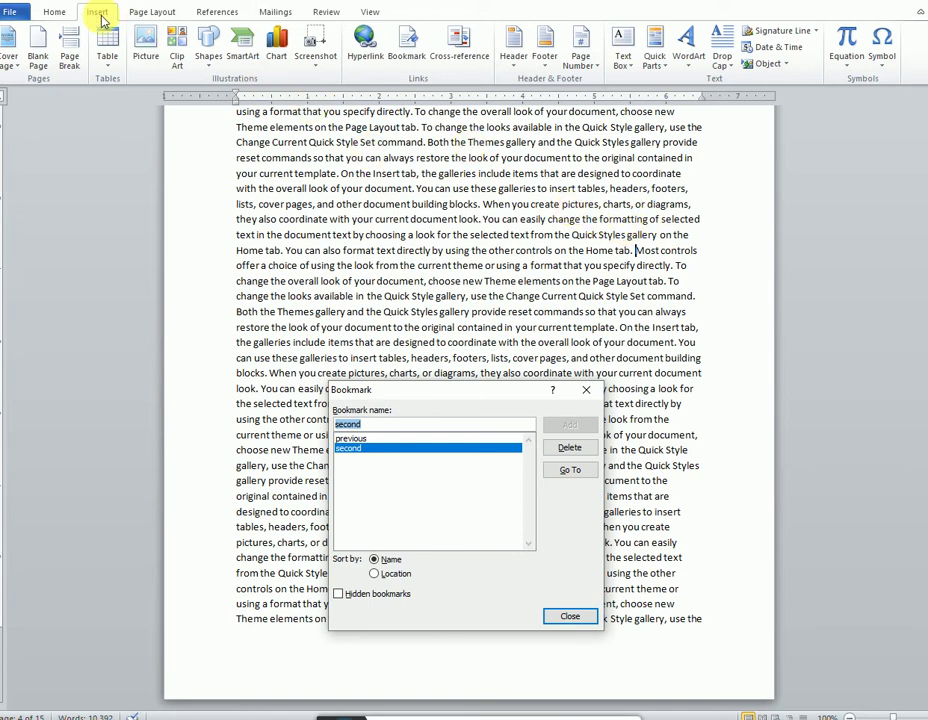
pyautogui.click(66, 16)
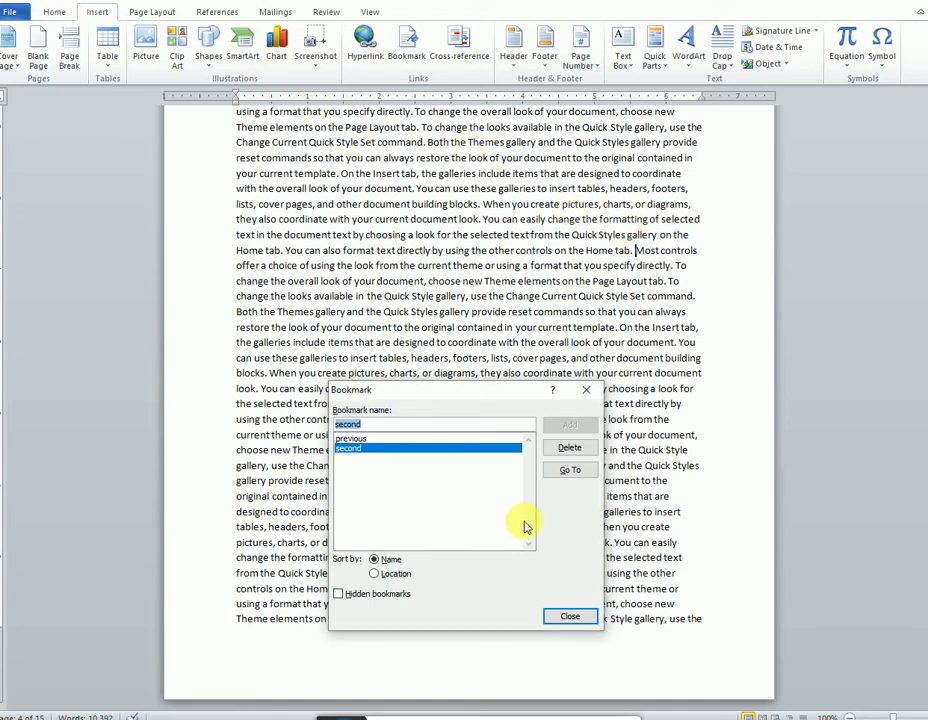
pyautogui.click(569, 617)
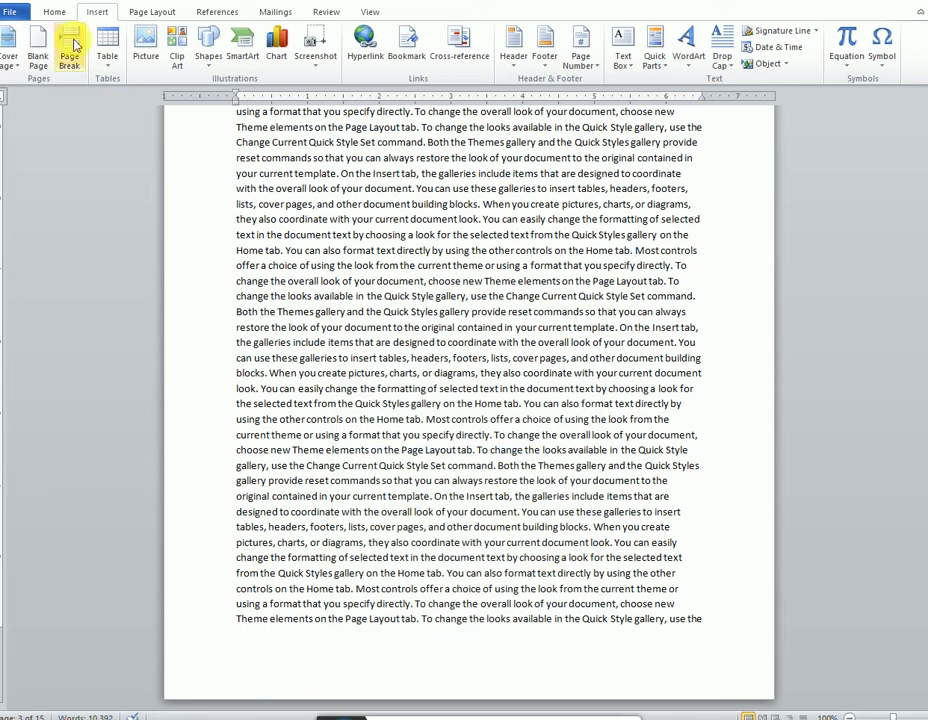
# Use Go To to jump to the 'previous' bookmark on the word 'headers' on page 2, then close the dialog
pyautogui.click(56, 12)
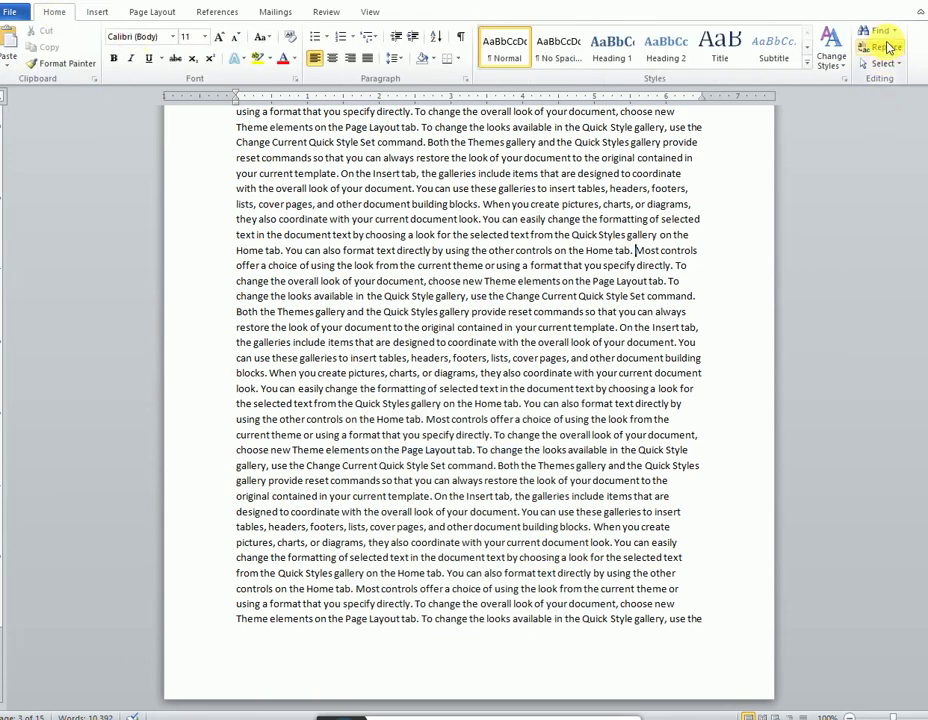
pyautogui.click(893, 33)
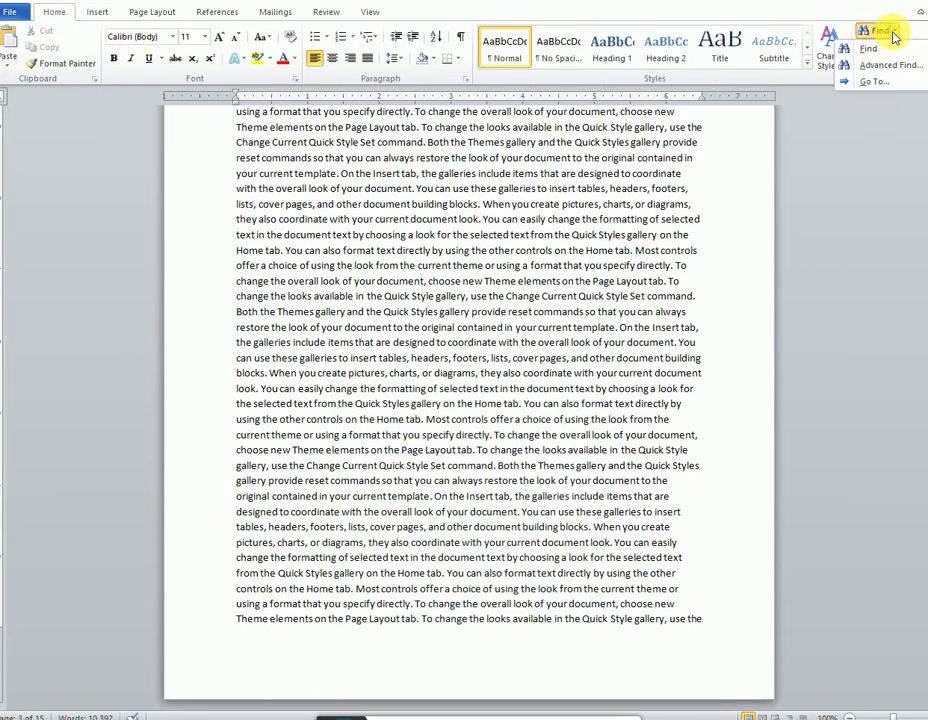
pyautogui.click(880, 85)
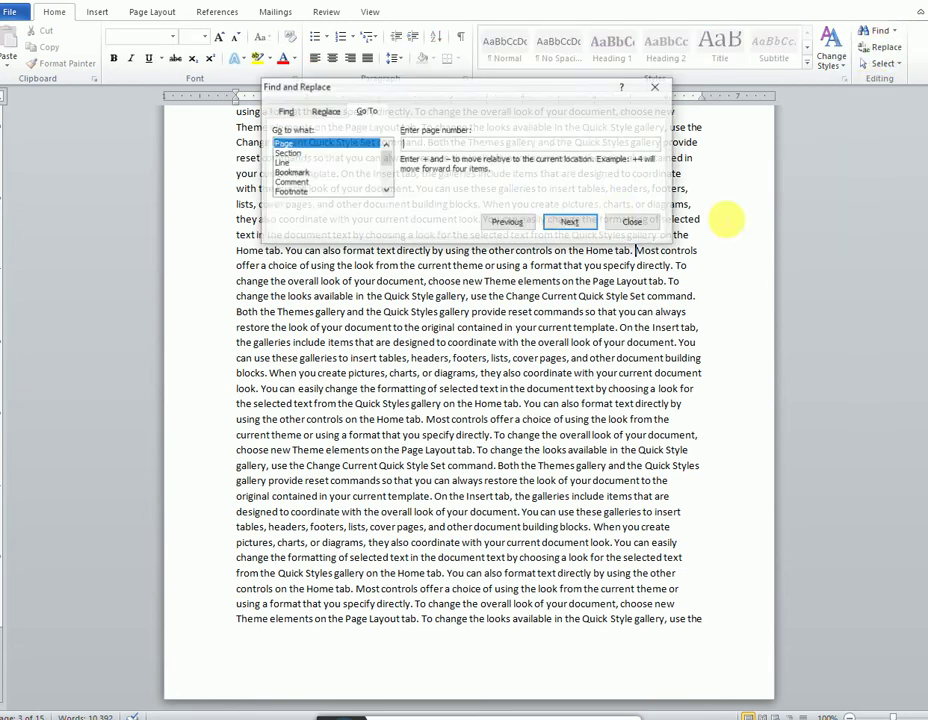
pyautogui.click(293, 173)
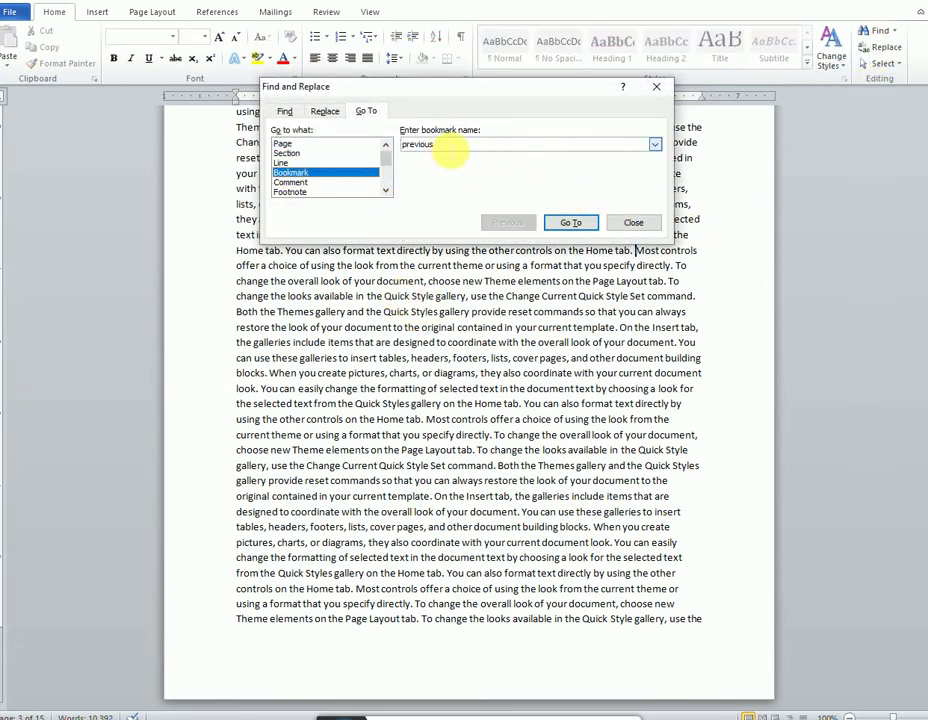
pyautogui.click(654, 145)
pyautogui.click(430, 169)
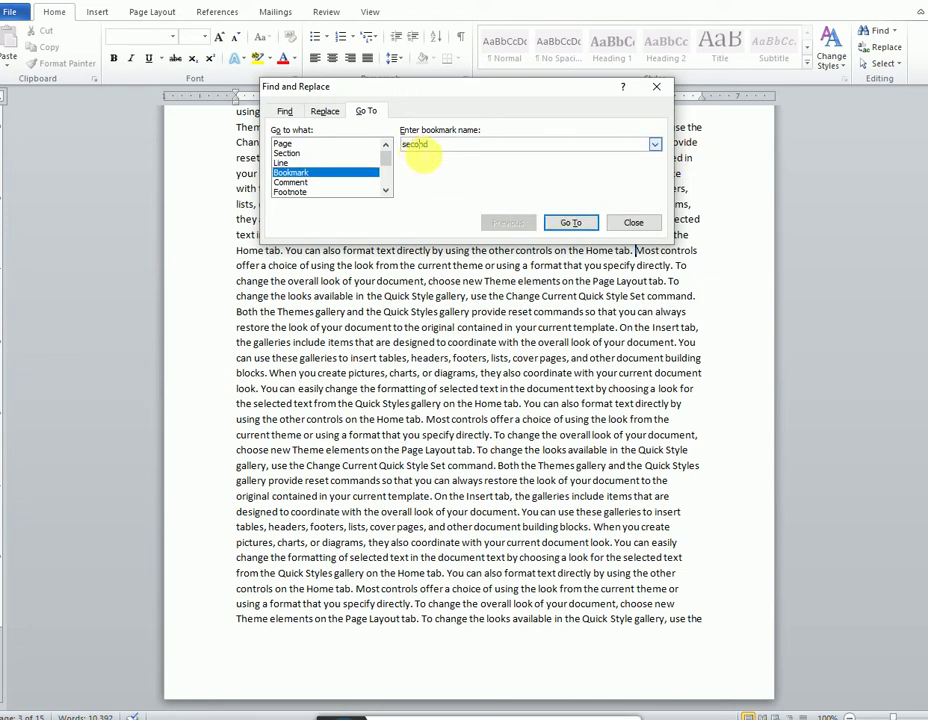
pyautogui.click(654, 145)
pyautogui.click(503, 162)
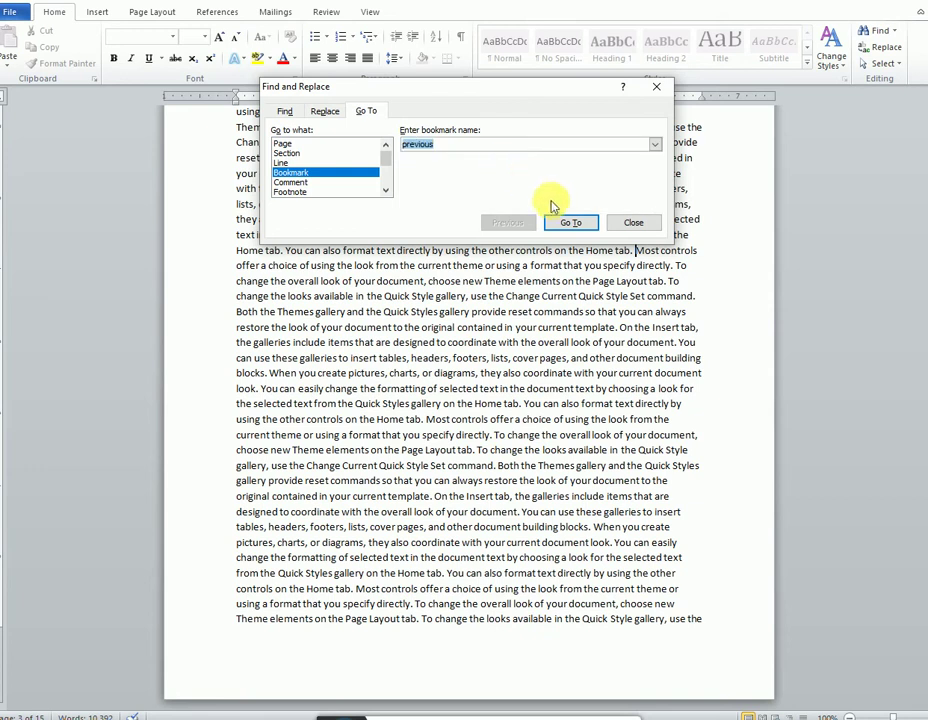
pyautogui.click(568, 222)
pyautogui.moveTo(573, 93); pyautogui.dragTo(561, 320)
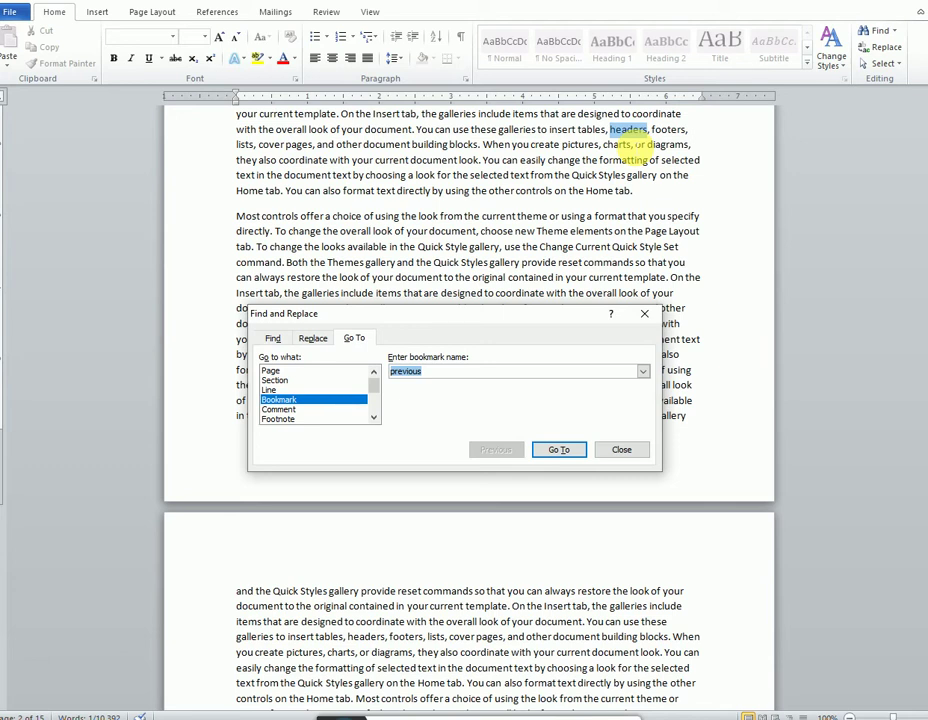
pyautogui.click(621, 450)
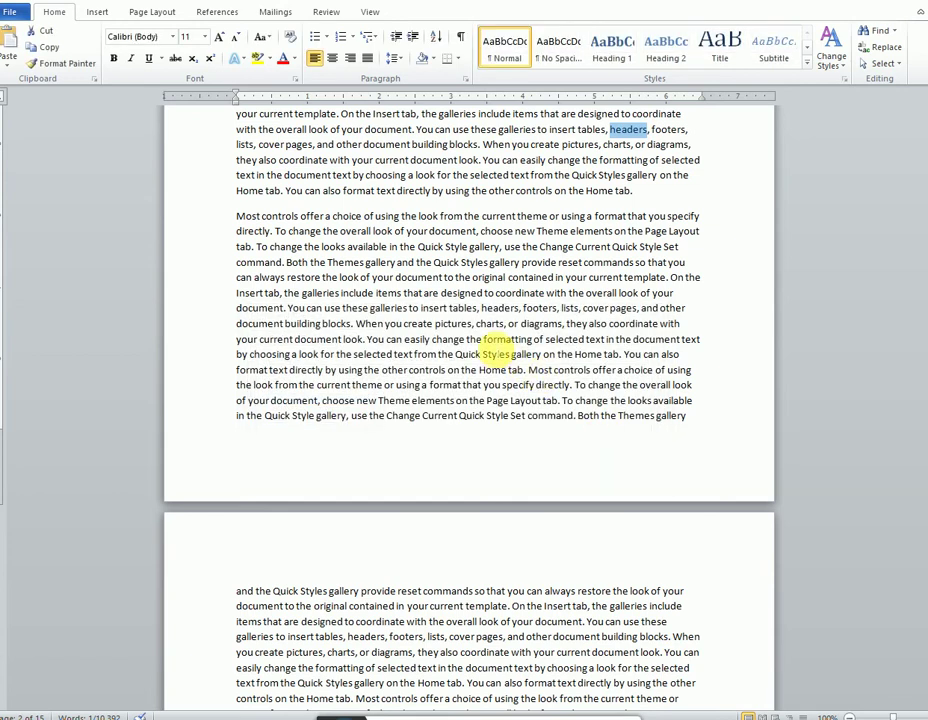
# On the Insert tab, scroll back to the bookmarked word 'headers' and select it
pyautogui.scroll(-2, 490, 350)
pyautogui.scroll(-3, 490, 345)
pyautogui.scroll(4, 489, 346)
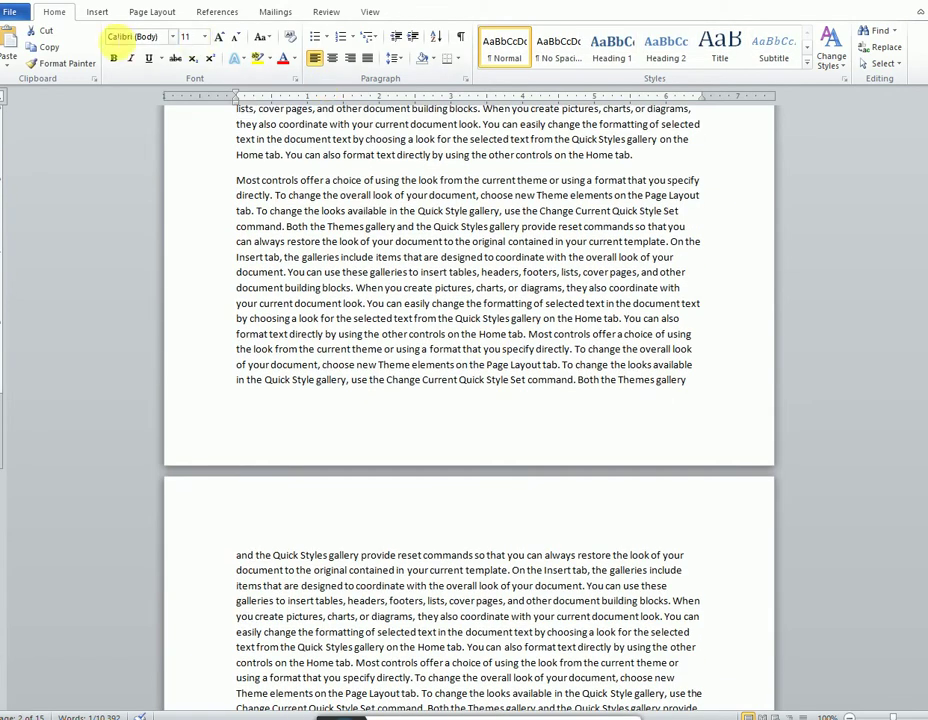
pyautogui.click(98, 13)
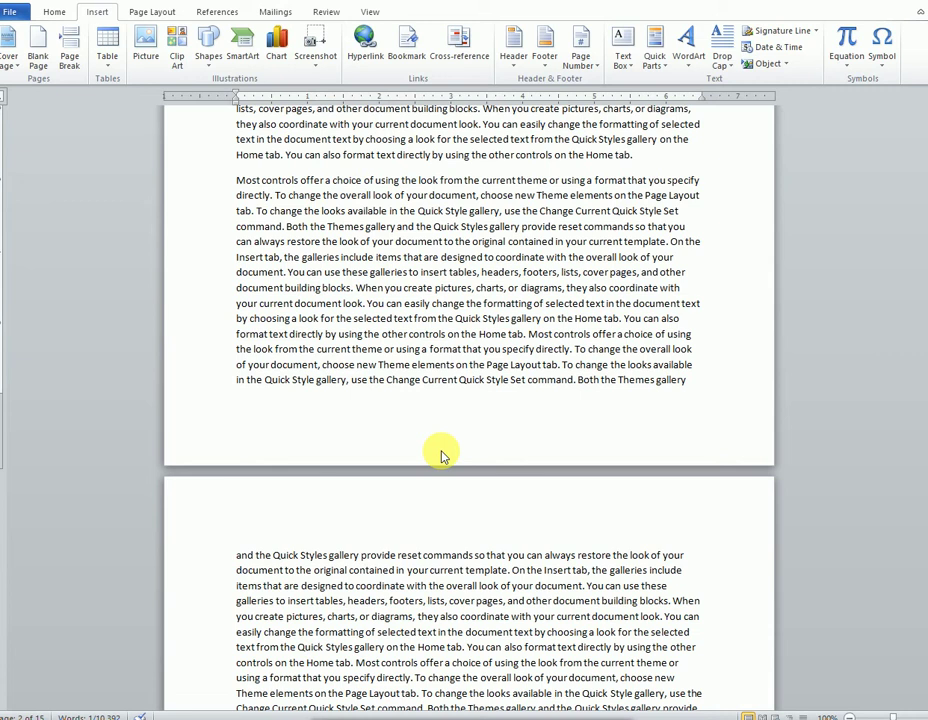
pyautogui.scroll(4, 520, 500)
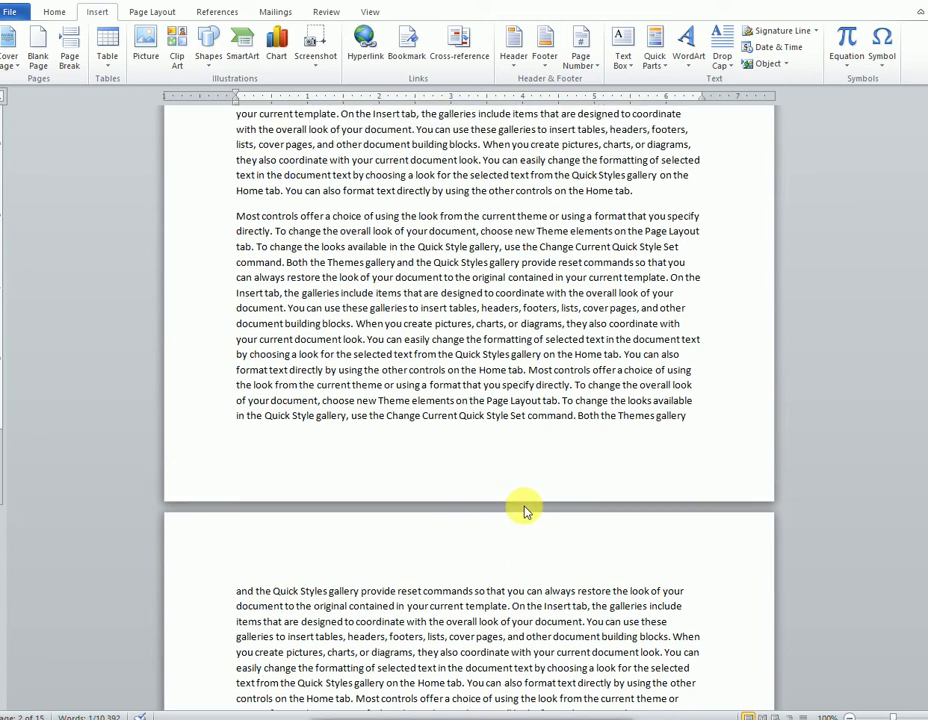
pyautogui.scroll(3, 522, 500)
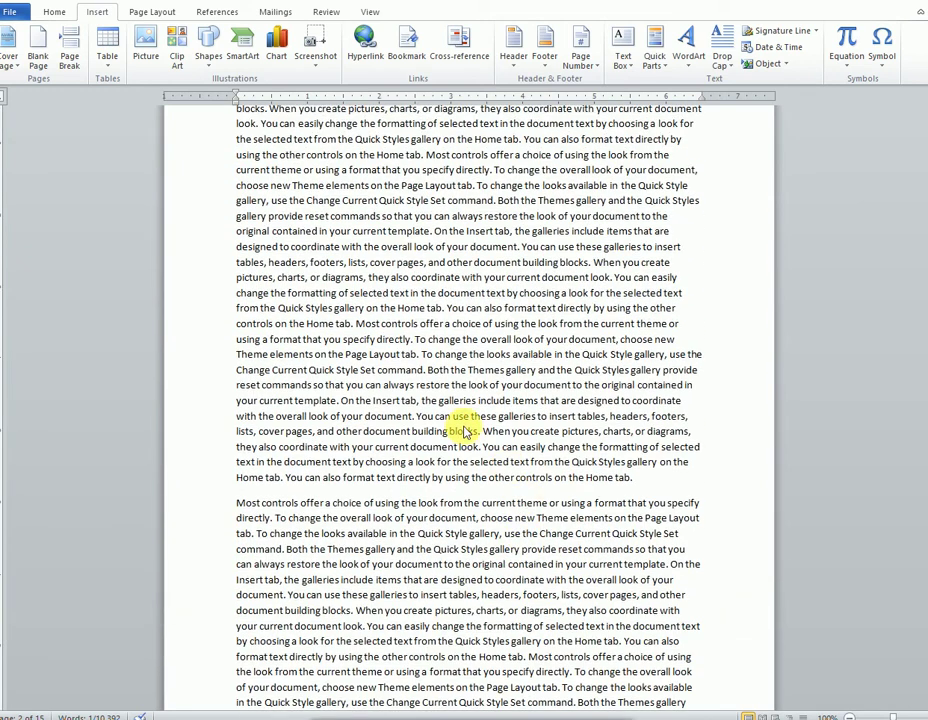
pyautogui.hotkey('ctrl', 'shift', 'Right')
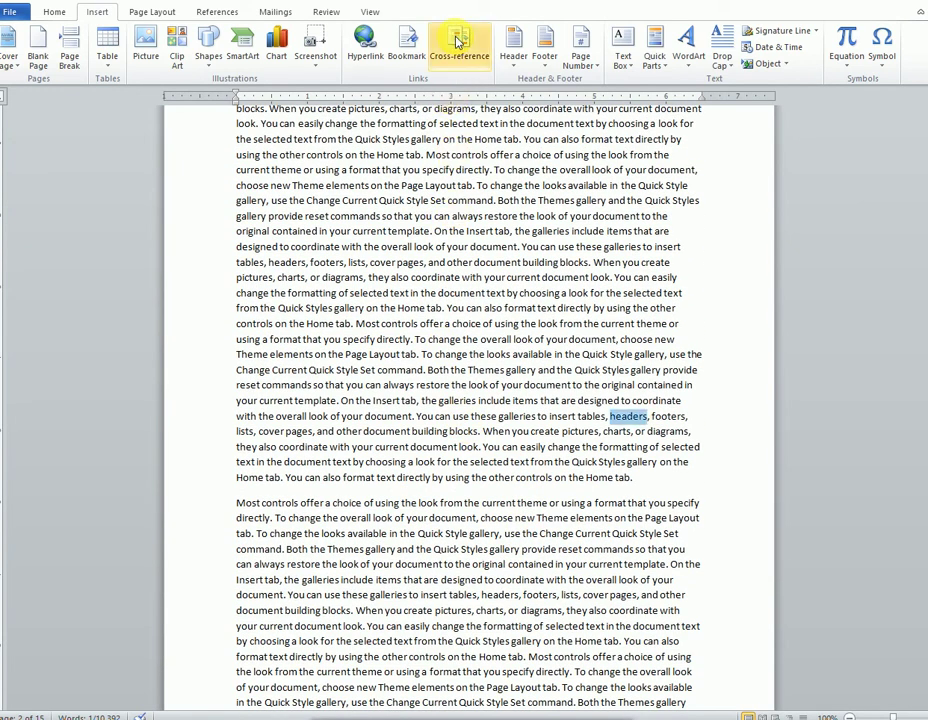
# Check the Cross-reference Bookmark list (previous, second), cancel, and scroll to the next page
pyautogui.click(462, 42)
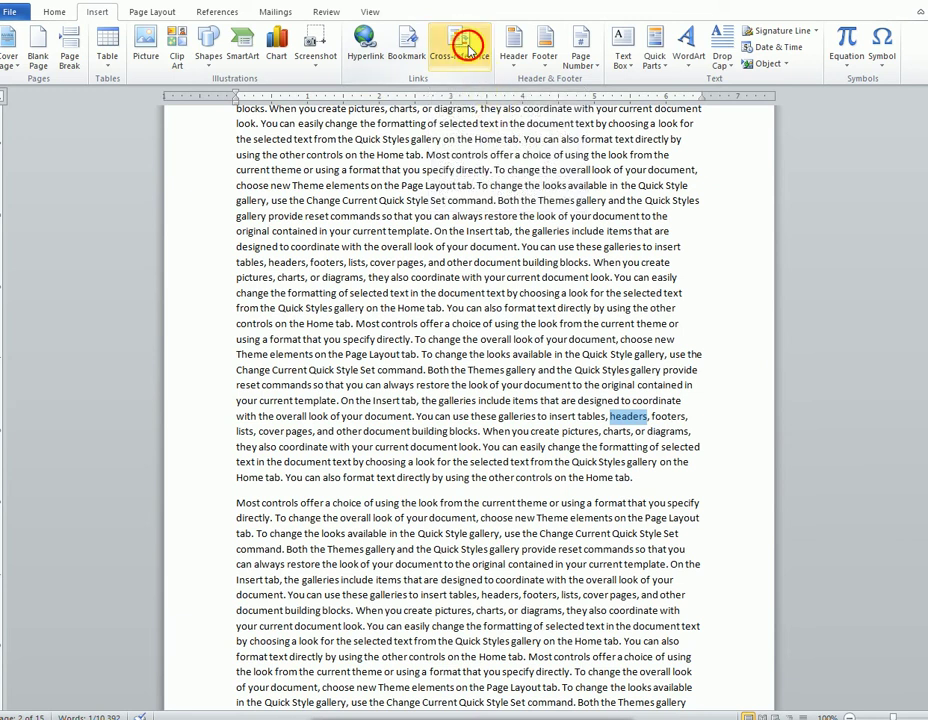
pyautogui.moveTo(486, 235); pyautogui.dragTo(541, 191)
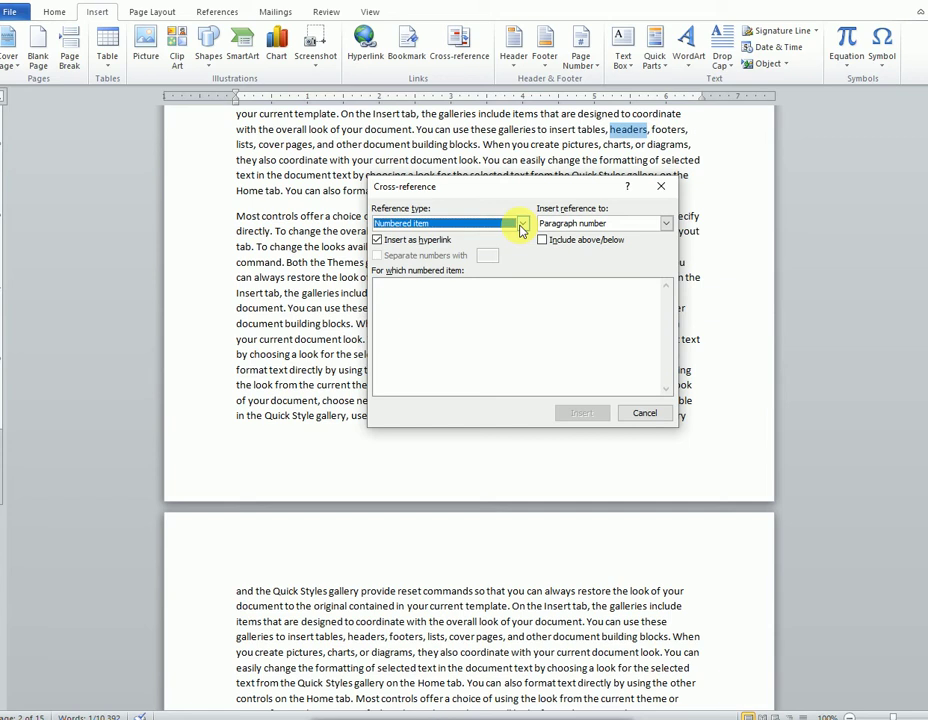
pyautogui.click(520, 224)
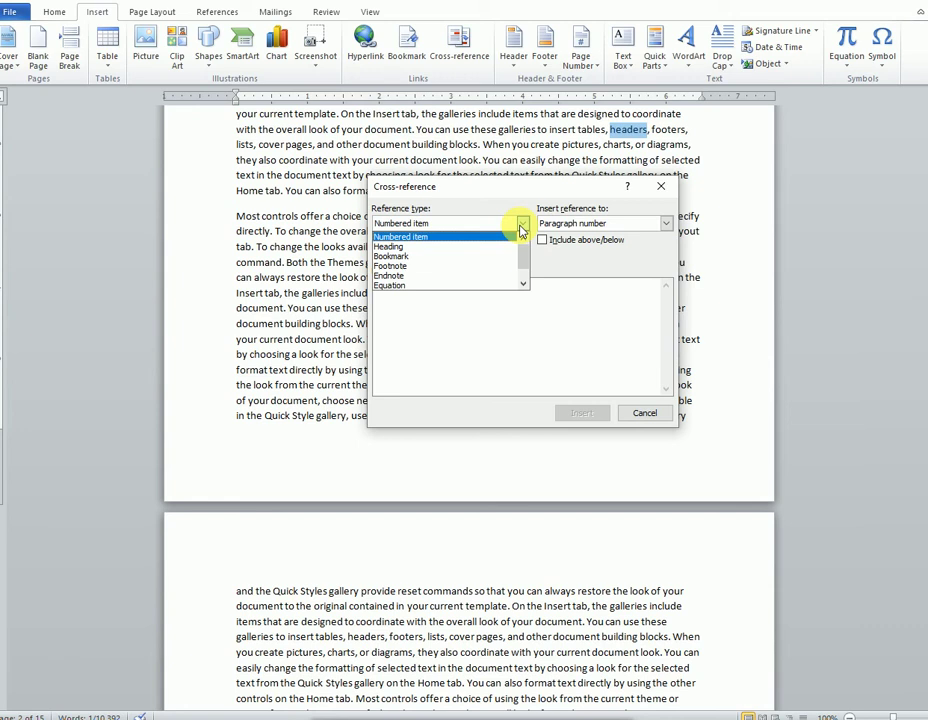
pyautogui.scroll(-1, 525, 287)
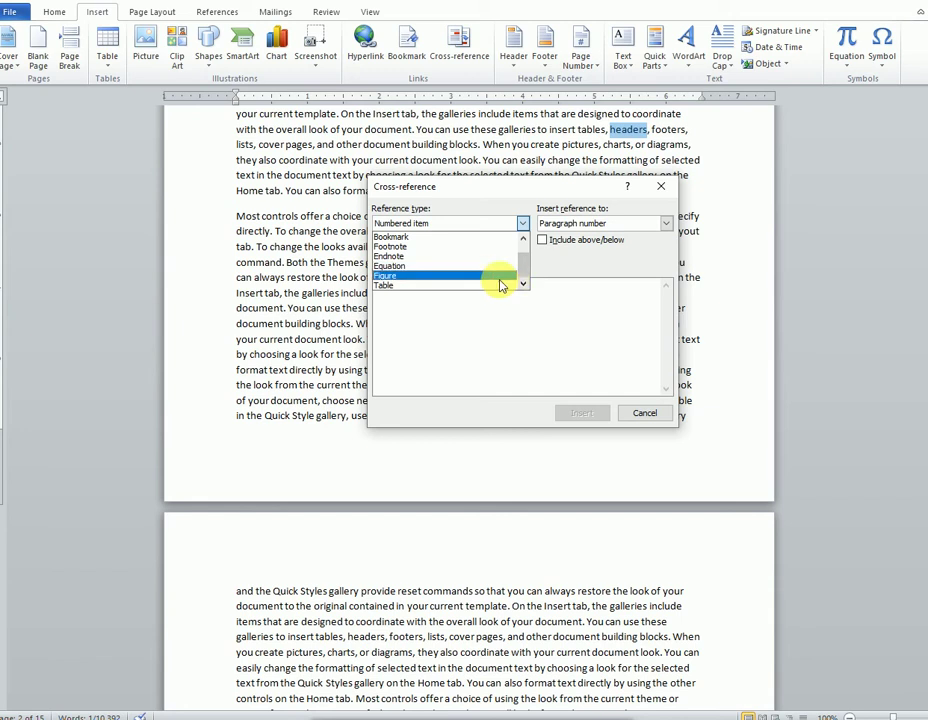
pyautogui.click(473, 237)
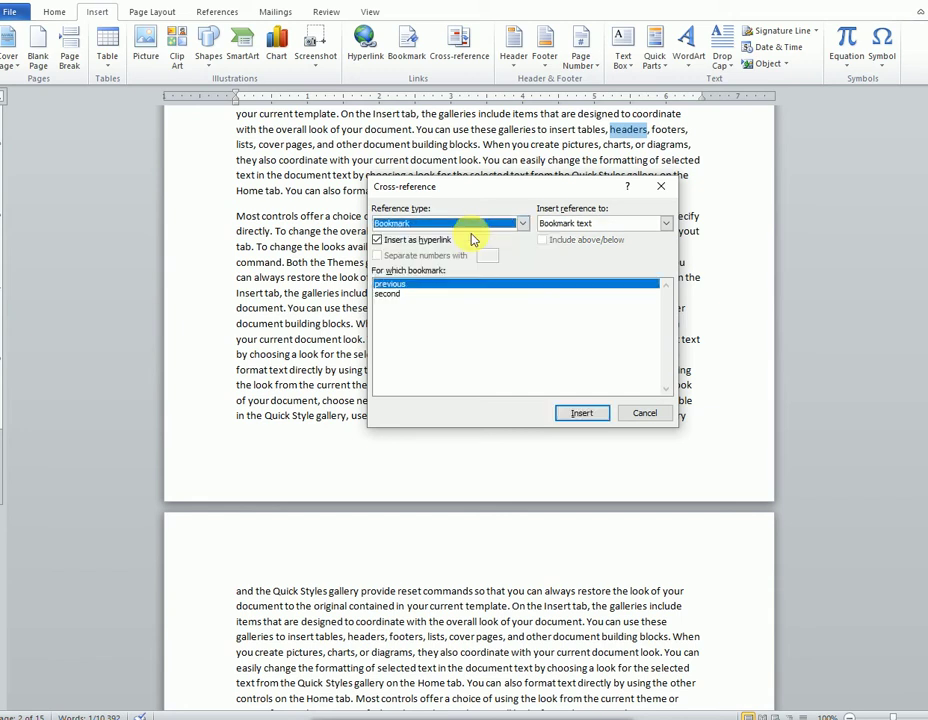
pyautogui.click(642, 412)
pyautogui.scroll(-16, 636, 311)
pyautogui.scroll(-5, 630, 370)
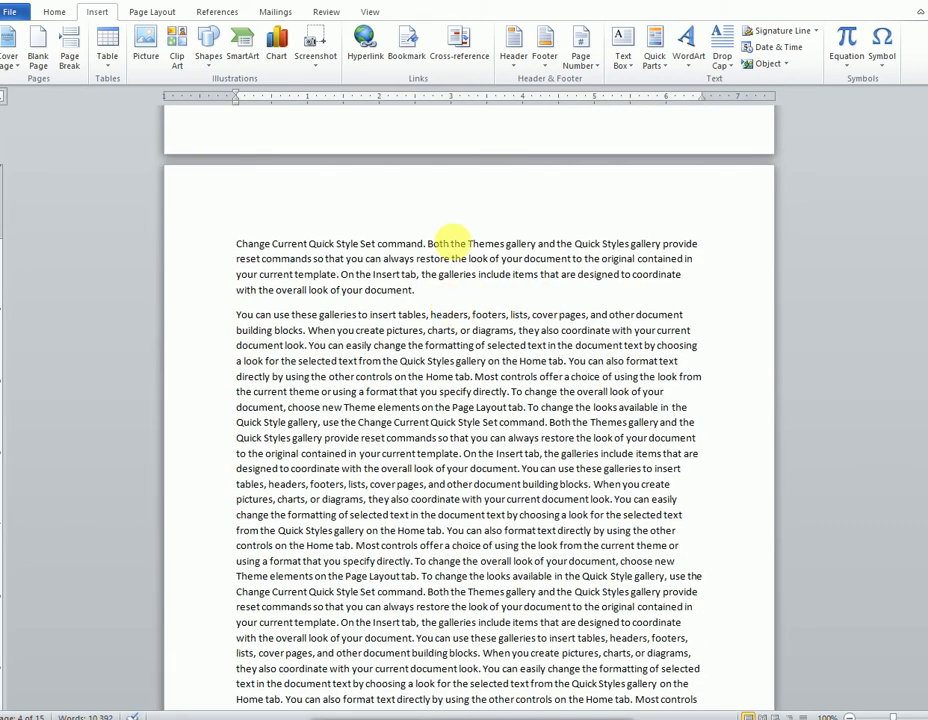
# Insert a hyperlinked cross-reference to the 'previous' bookmark, showing 'headers'
pyautogui.click(453, 47)
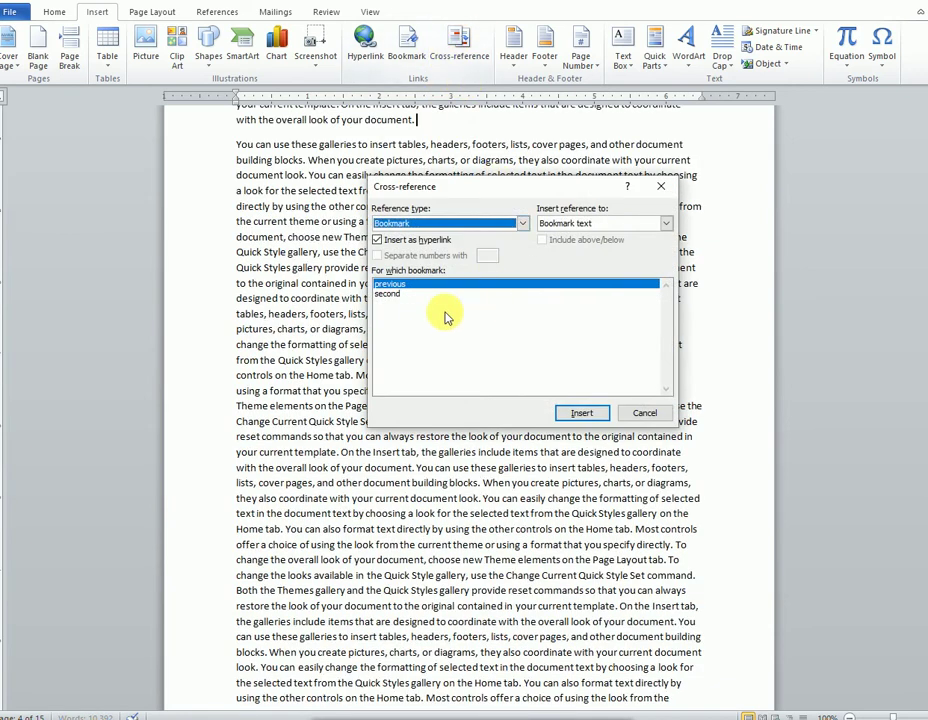
pyautogui.click(569, 417)
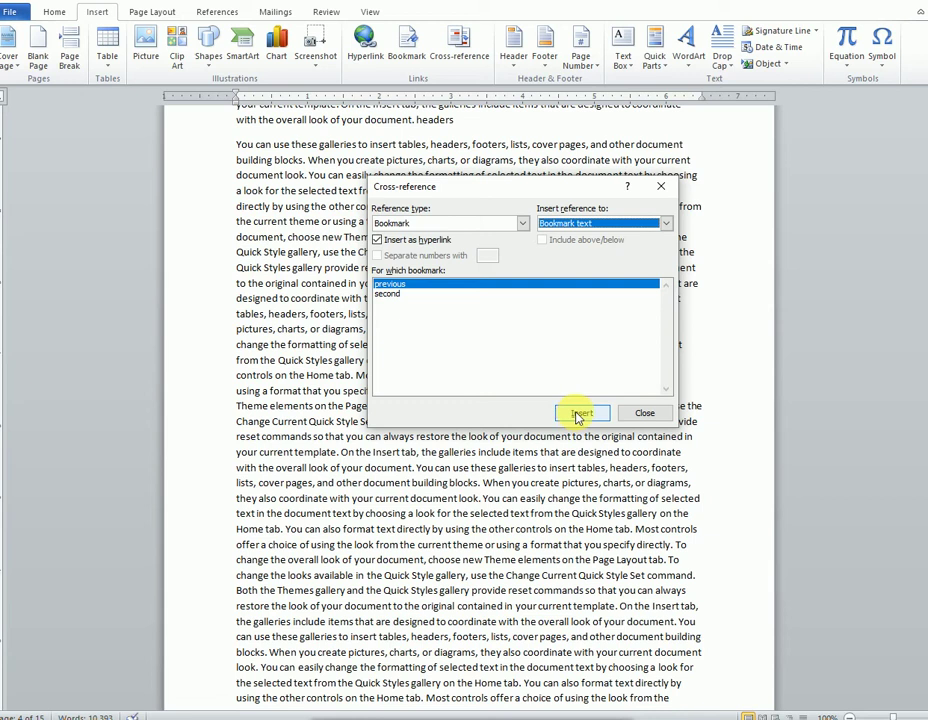
pyautogui.click(634, 414)
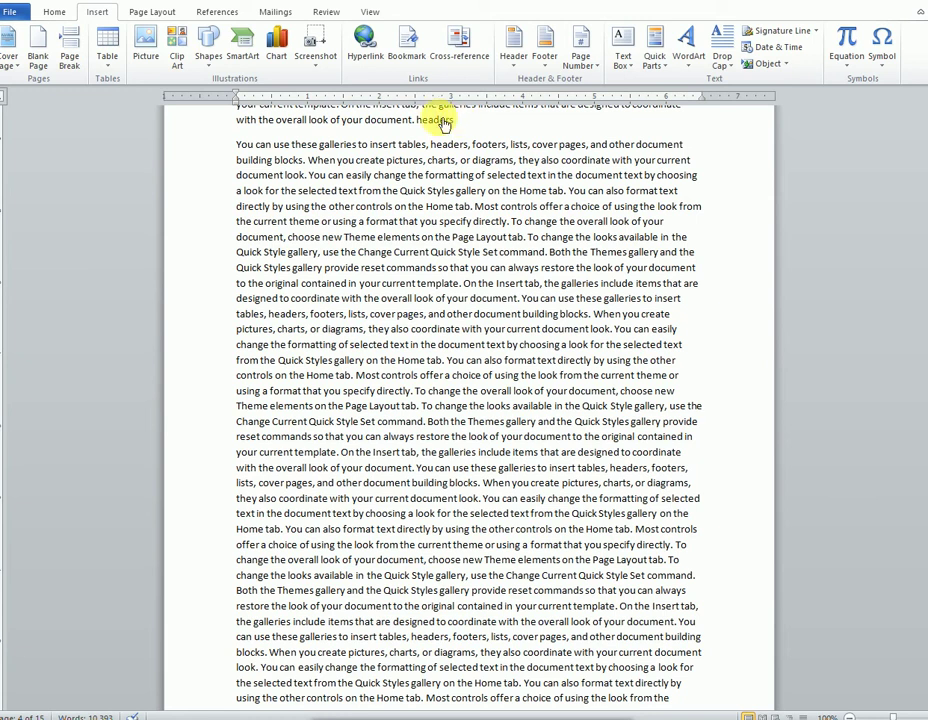
# Follow the inserted 'headers' cross-reference back to the bookmarked word on page 2
pyautogui.scroll(-5, 444, 123)
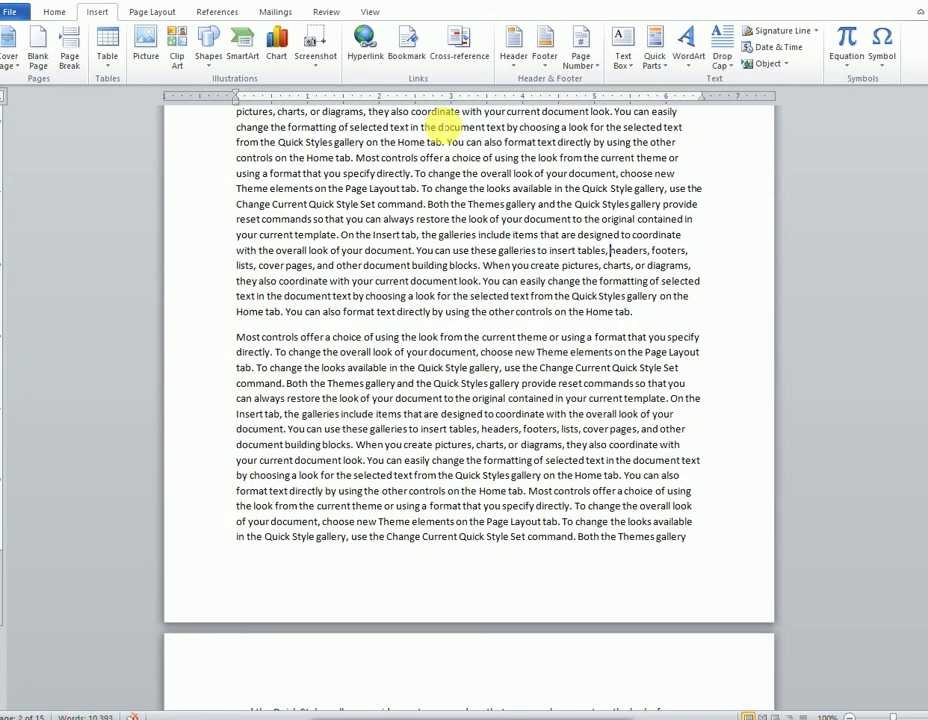
pyautogui.click(609, 250)
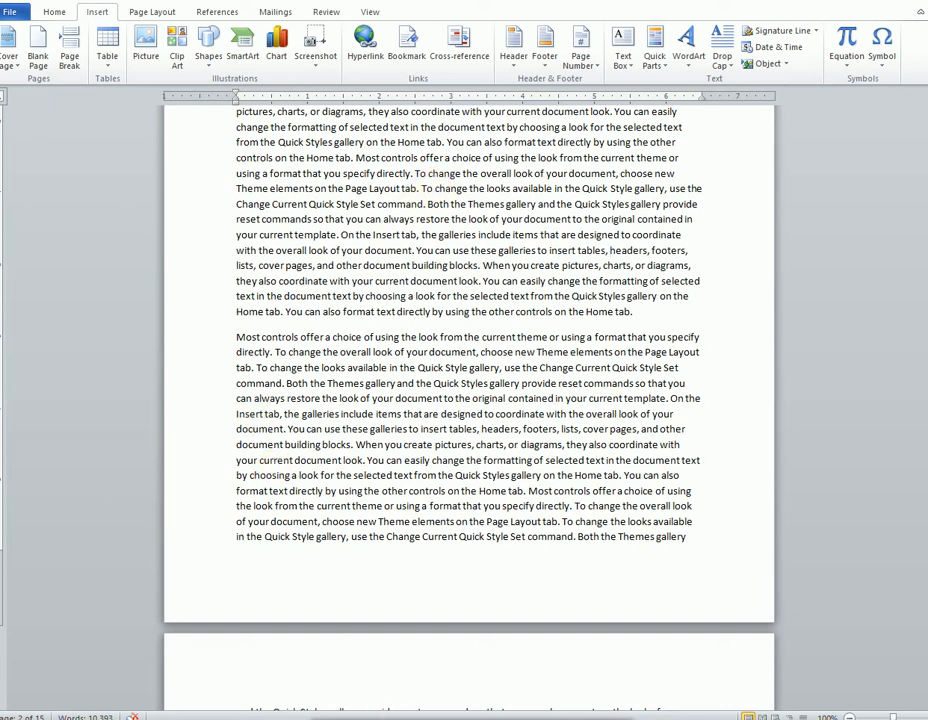
pyautogui.moveTo(286, 657)
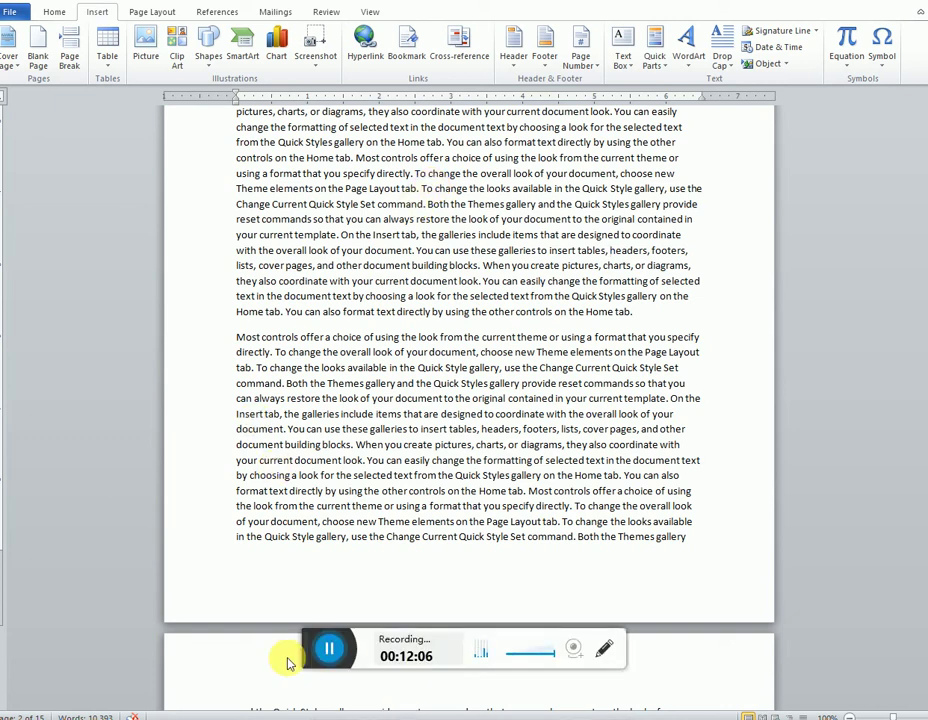